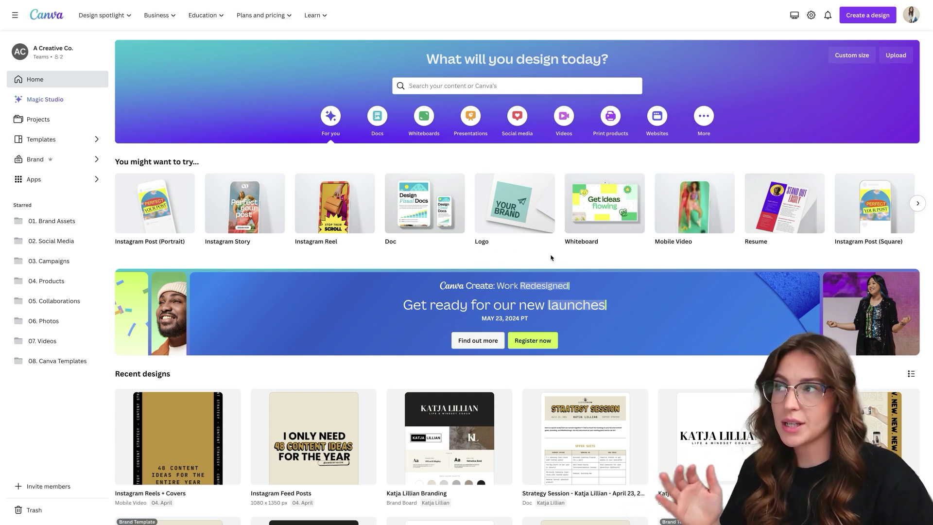
- Open the personal Brand Kit and review its 24 logos, 5 colours, fonts, voice, photos, graphics and icons
click(51, 159)
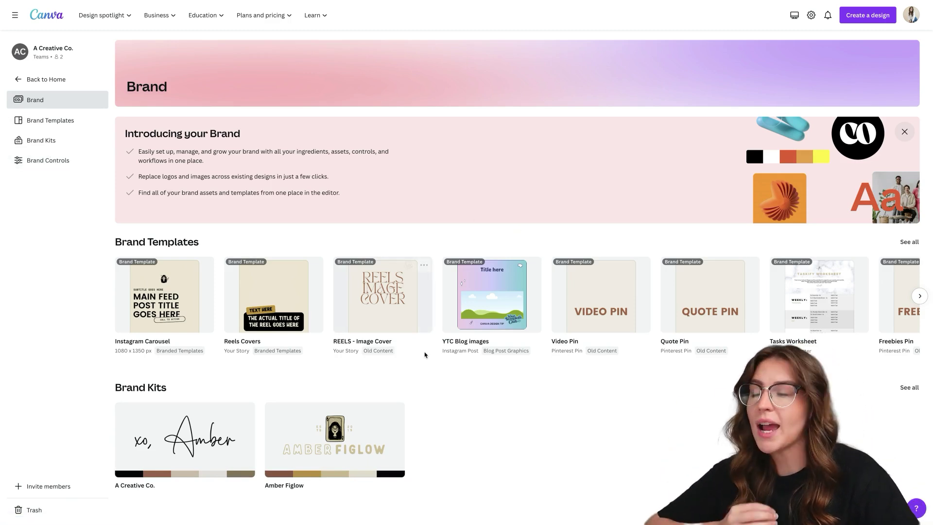
click(310, 436)
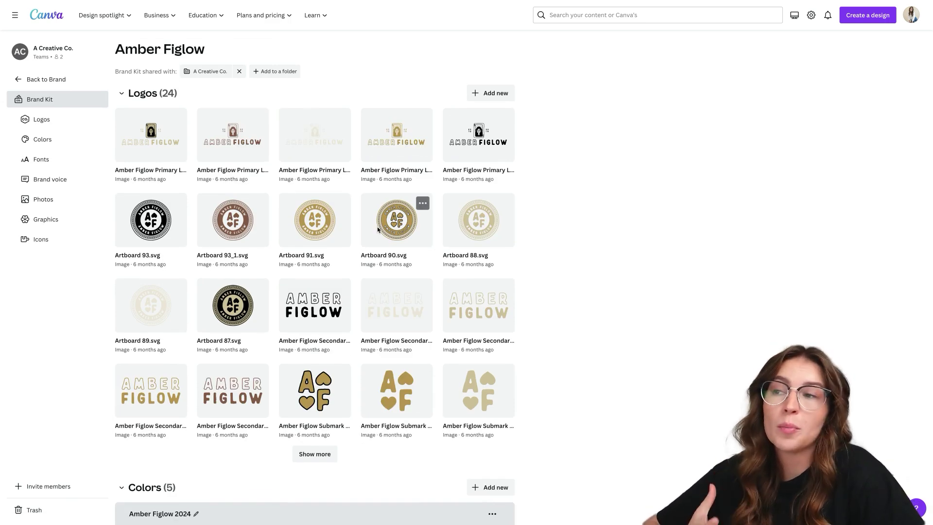
scroll(386, 225, down, 7)
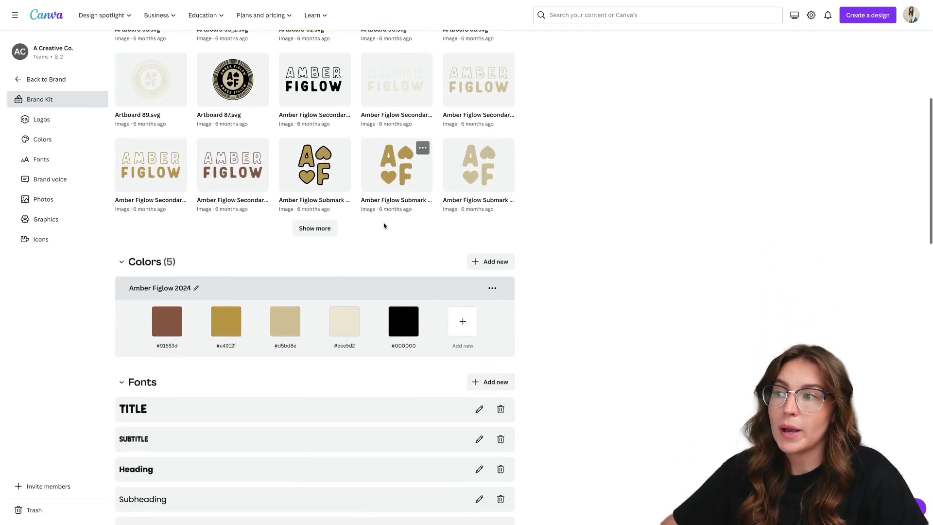
scroll(364, 194, down, 5)
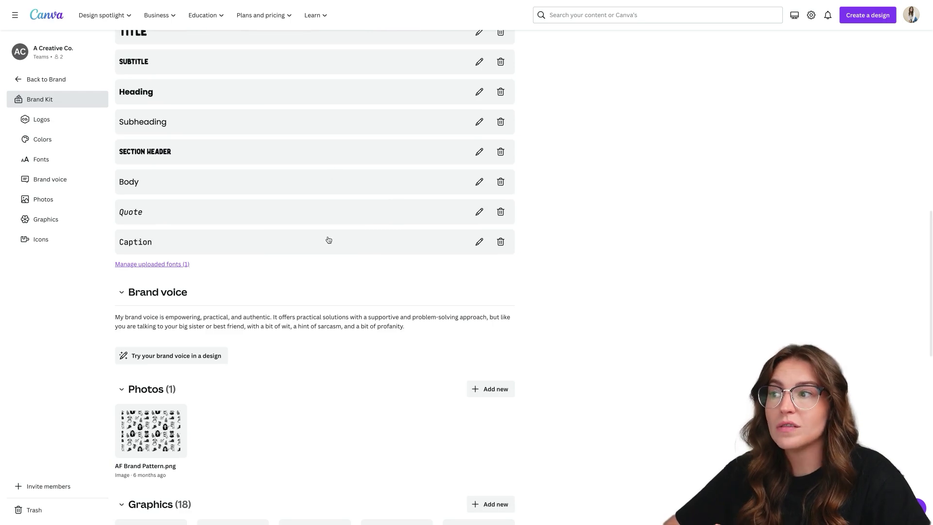
scroll(327, 242, down, 4)
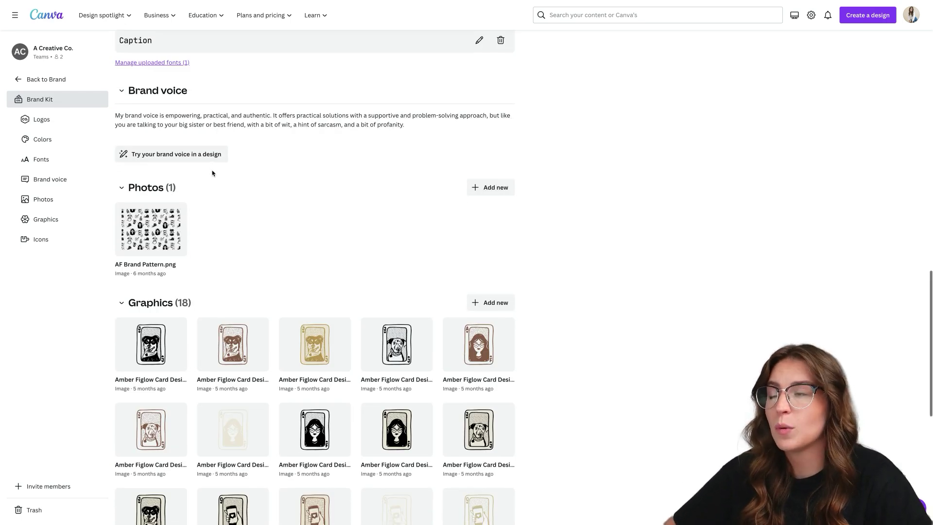
scroll(213, 170, down, 1)
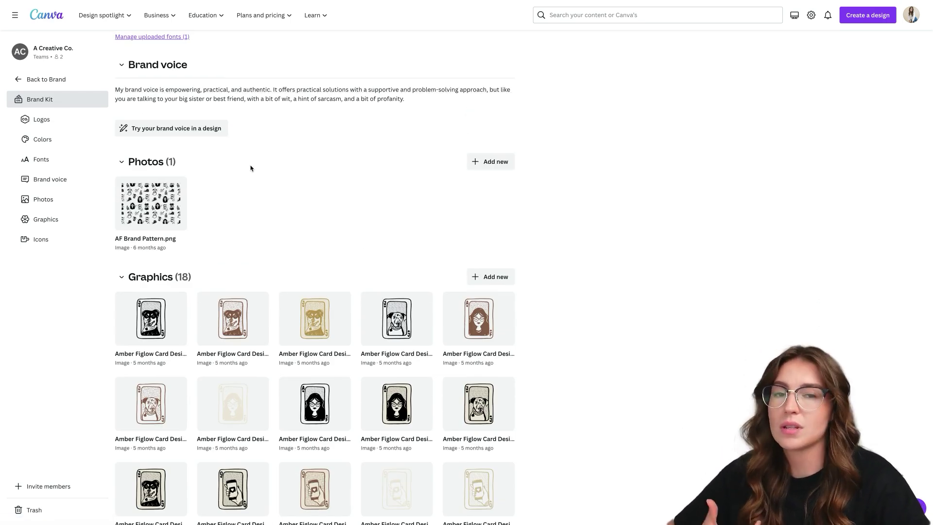
scroll(213, 191, down, 3)
scroll(224, 267, down, 8)
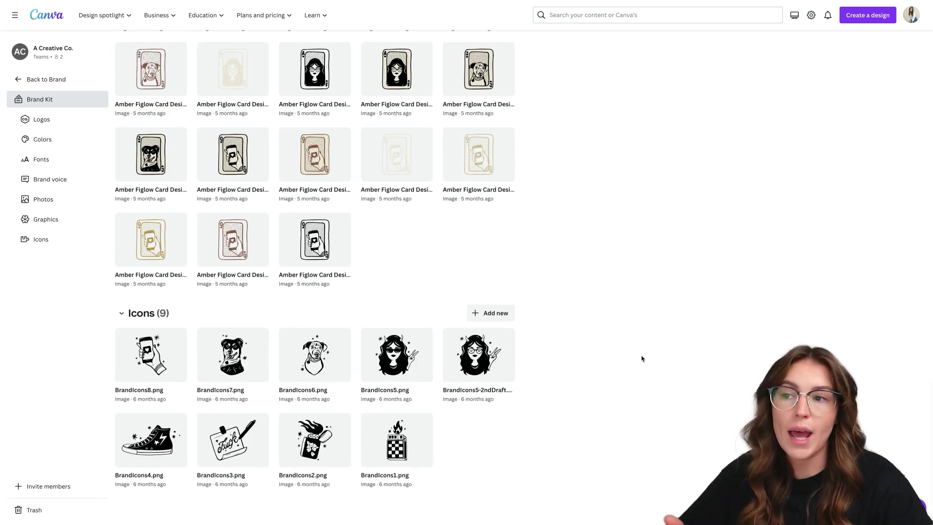
scroll(634, 350, up, 20)
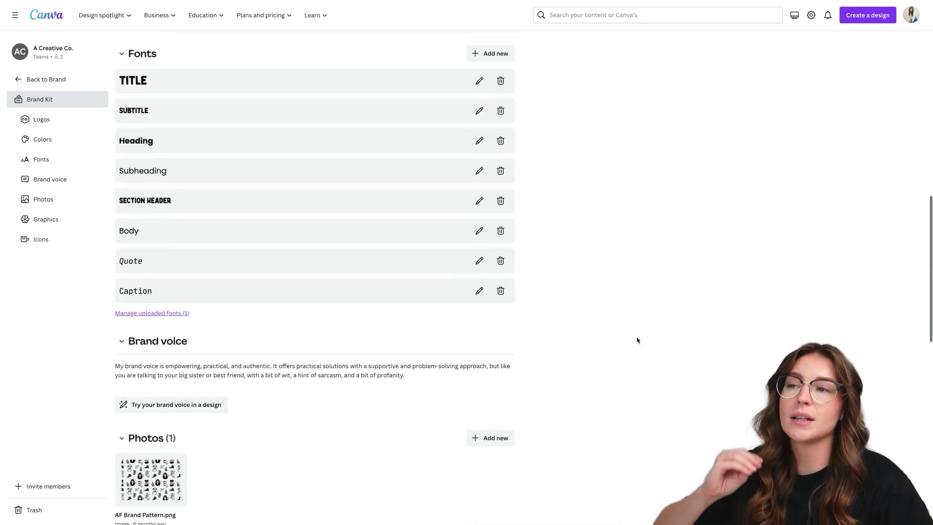
scroll(637, 340, up, 12)
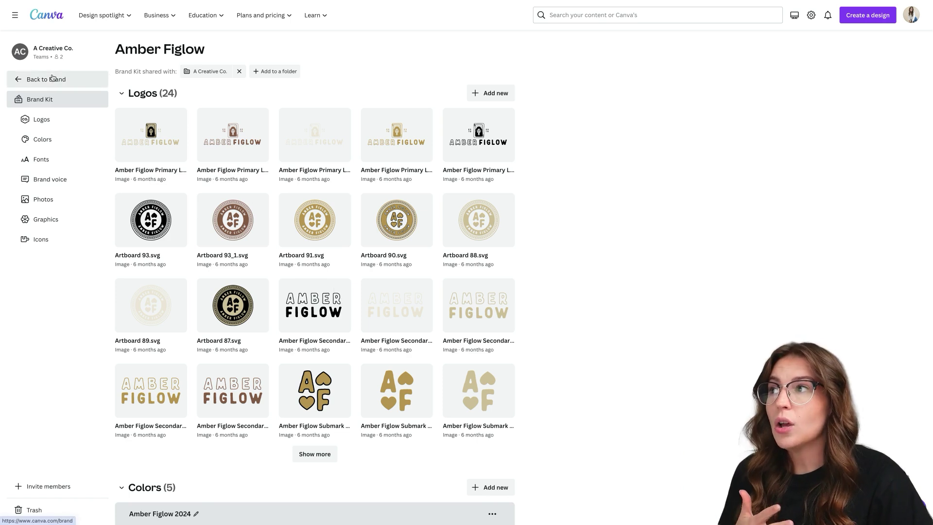
- Go back to the Brand overview and page through the Reels Covers brand template preview
click(73, 79)
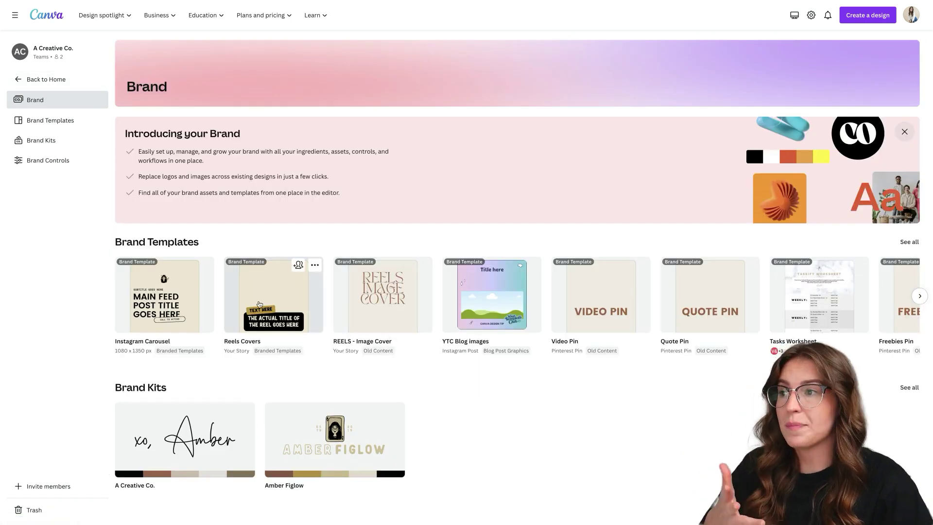
click(294, 294)
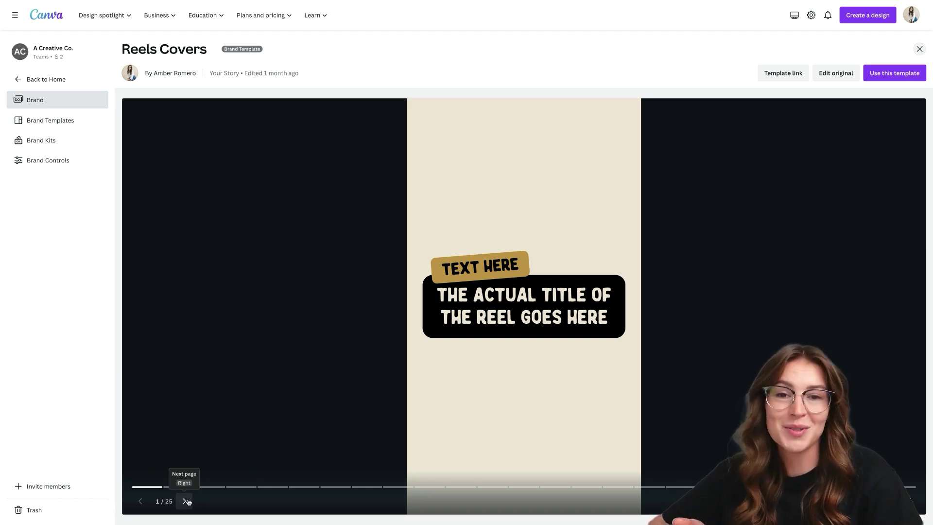
click(185, 500)
click(184, 501)
click(185, 501)
click(184, 501)
click(185, 500)
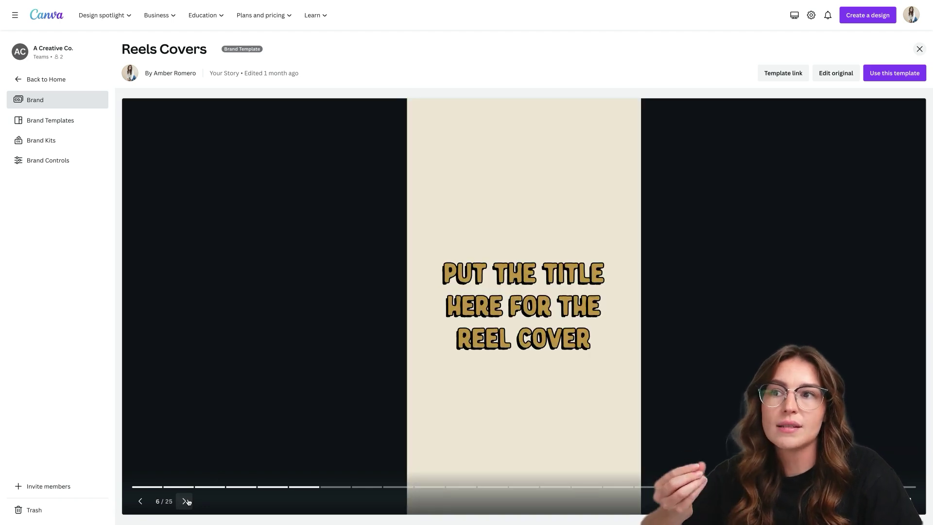
click(184, 501)
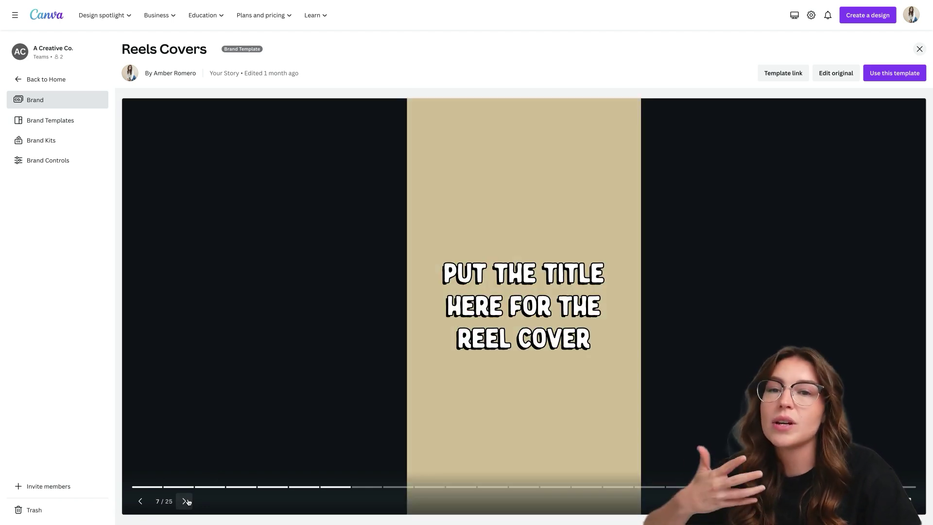
click(184, 501)
click(185, 501)
click(185, 501)
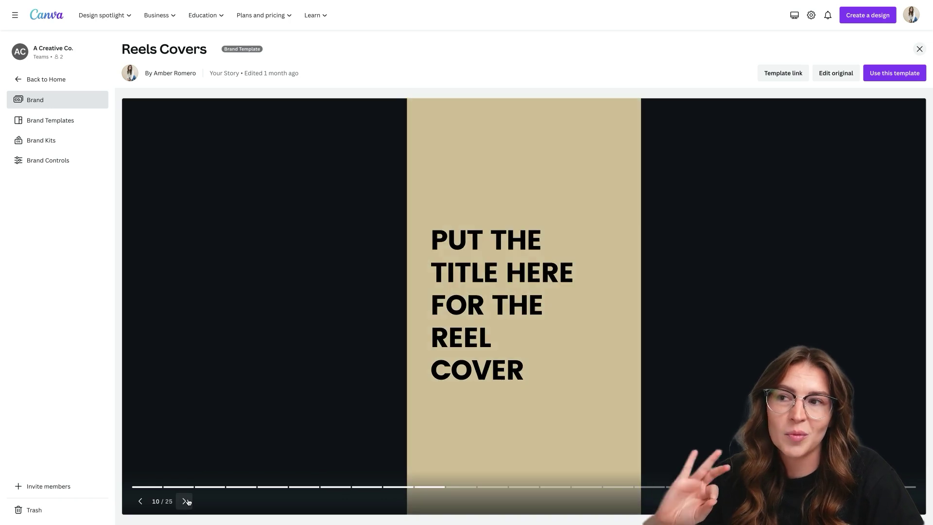
click(184, 501)
click(185, 501)
click(184, 501)
click(185, 501)
click(920, 49)
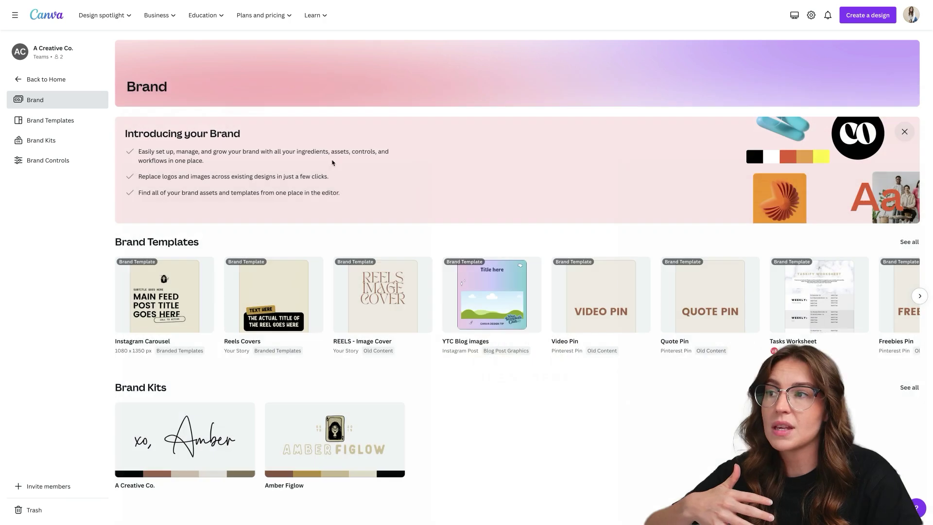
- Page through the Instagram Carousel brand template preview, then close it
click(172, 293)
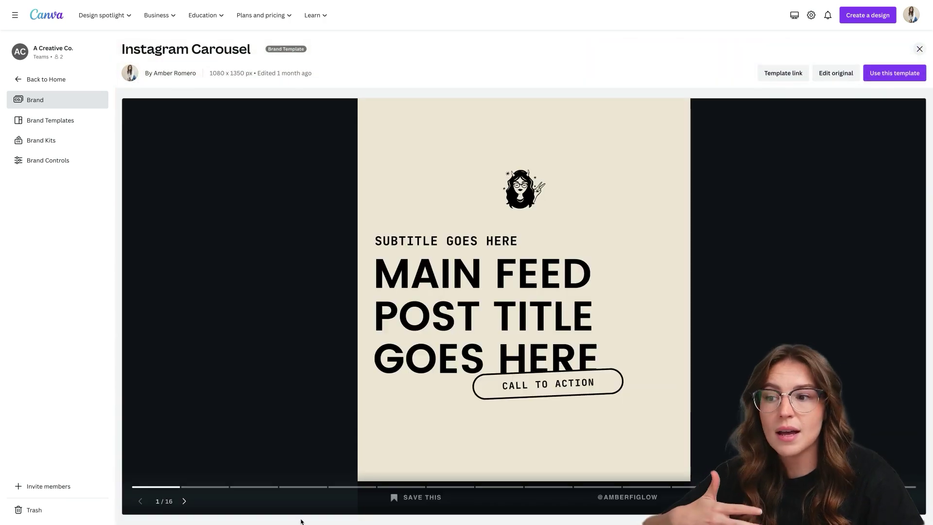
click(185, 501)
click(184, 501)
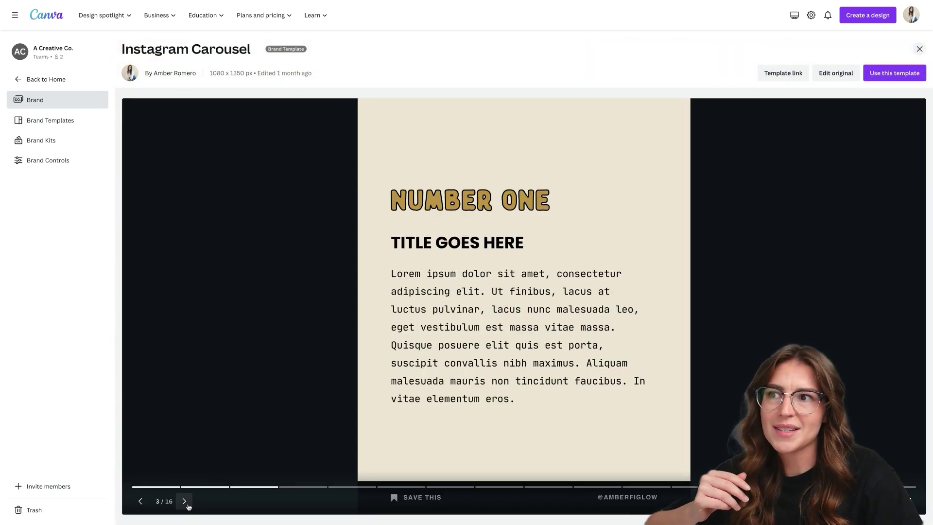
click(185, 501)
click(184, 501)
click(184, 500)
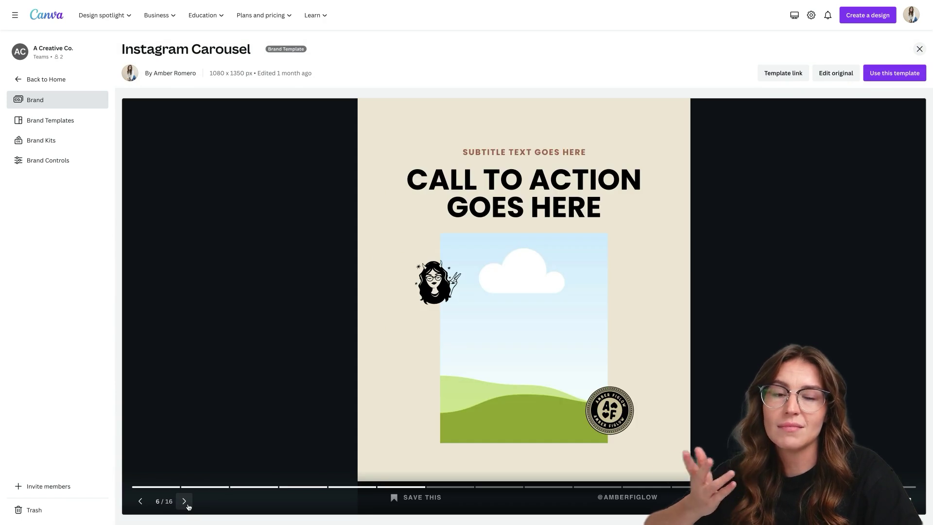
click(185, 501)
click(185, 501)
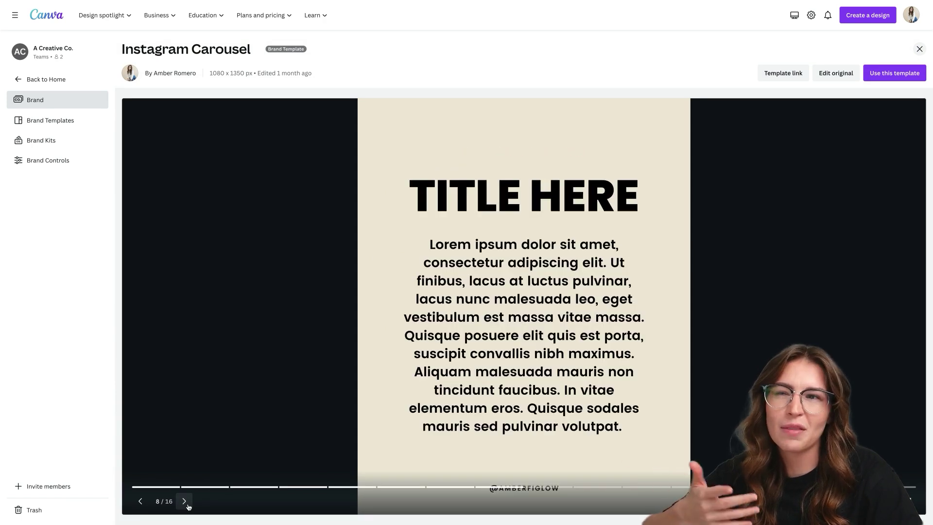
click(184, 501)
click(185, 501)
click(185, 501)
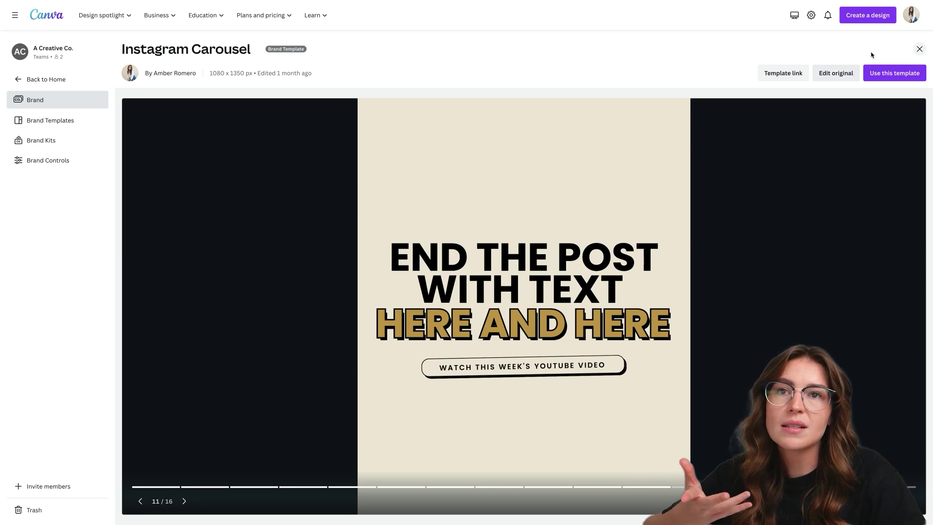
click(919, 50)
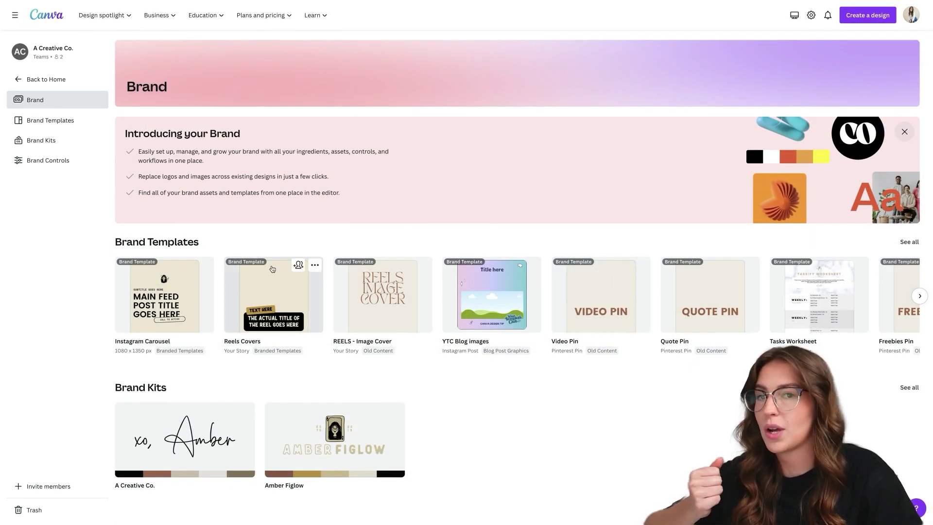
- Return to Home and list only the folders under Projects
click(69, 85)
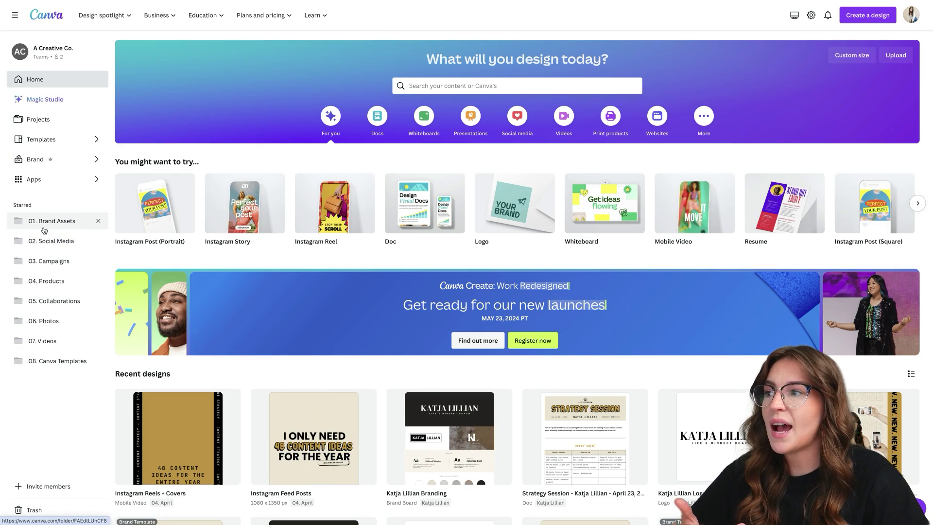
click(38, 120)
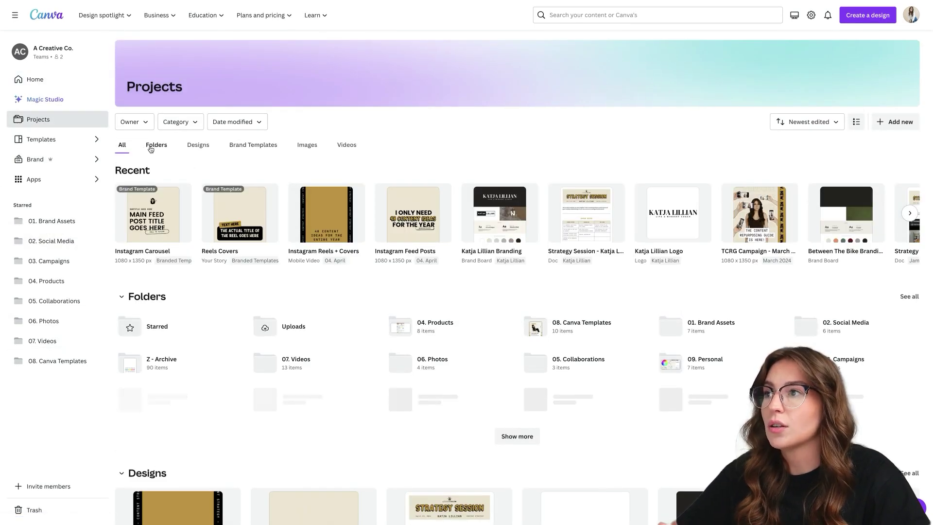
click(156, 144)
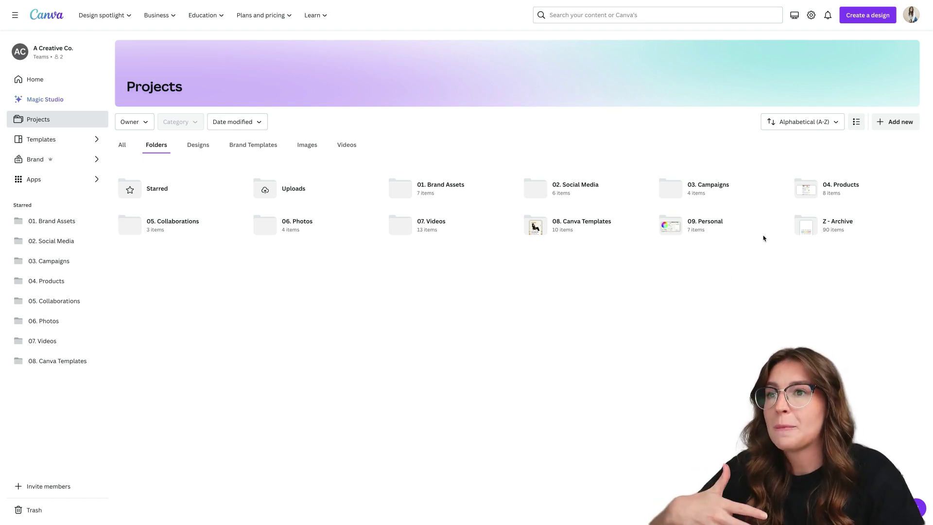
click(577, 194)
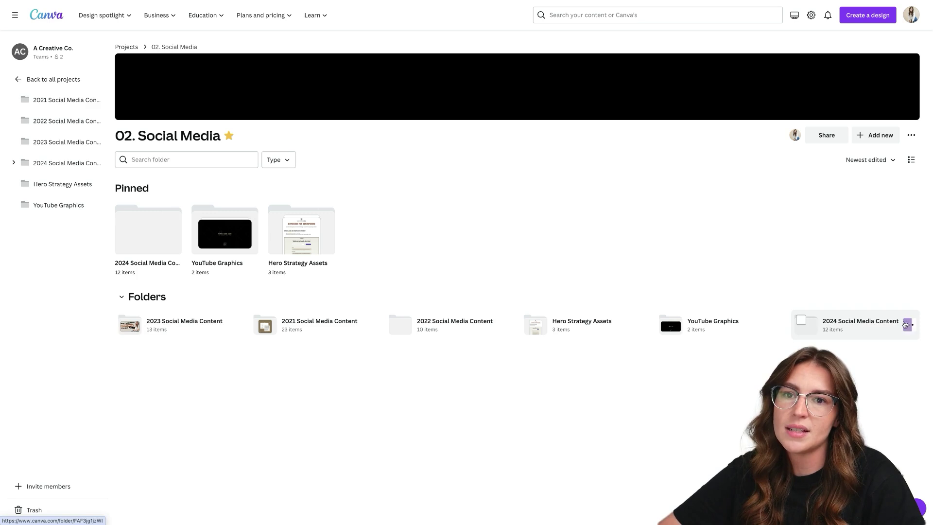
click(909, 325)
click(423, 376)
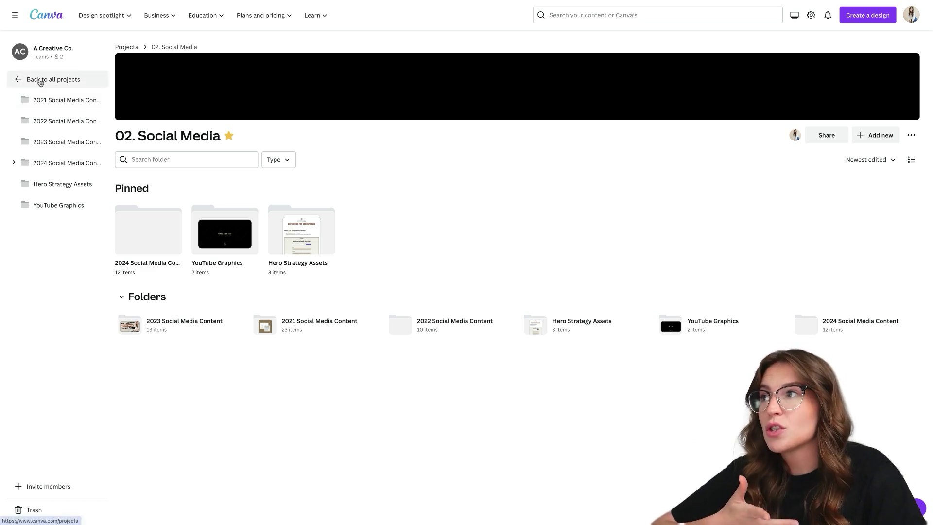
- Browse the Posing clips inside the 07. Videos folder, then return to 07. Videos
click(39, 80)
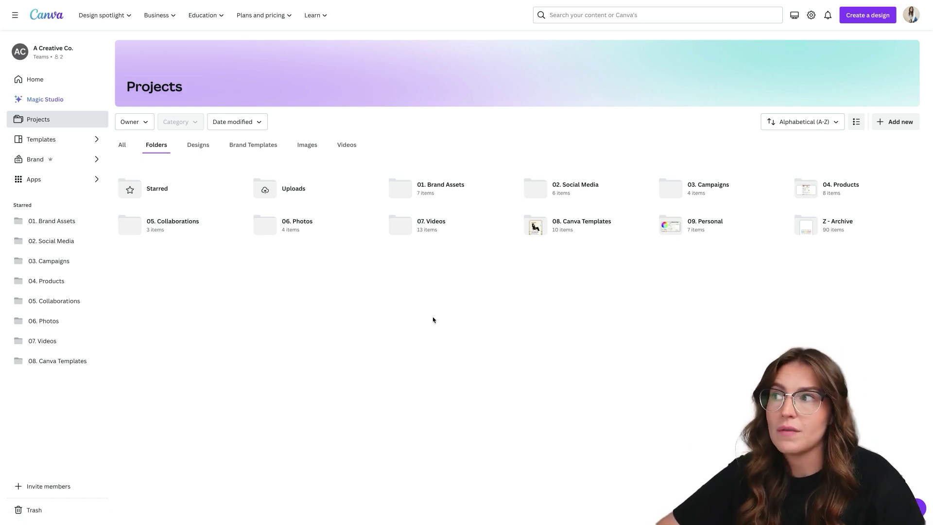
click(447, 234)
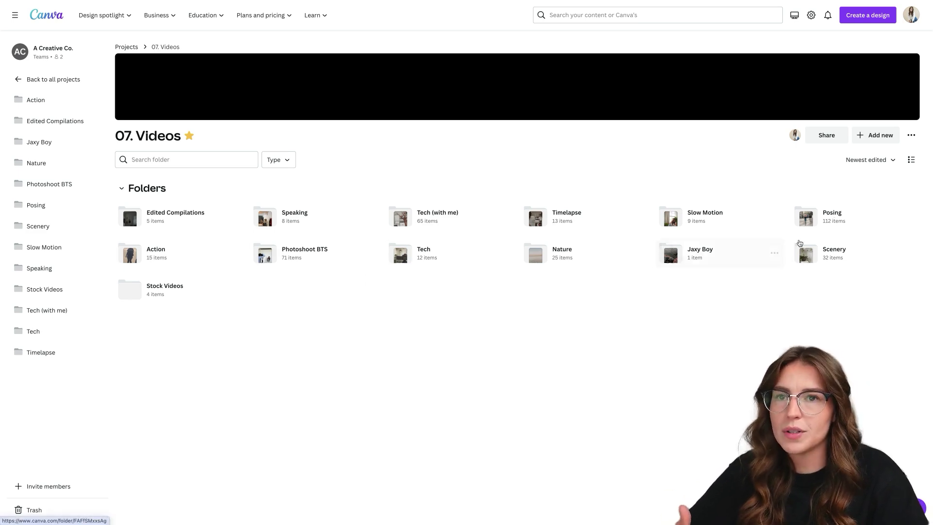
click(828, 219)
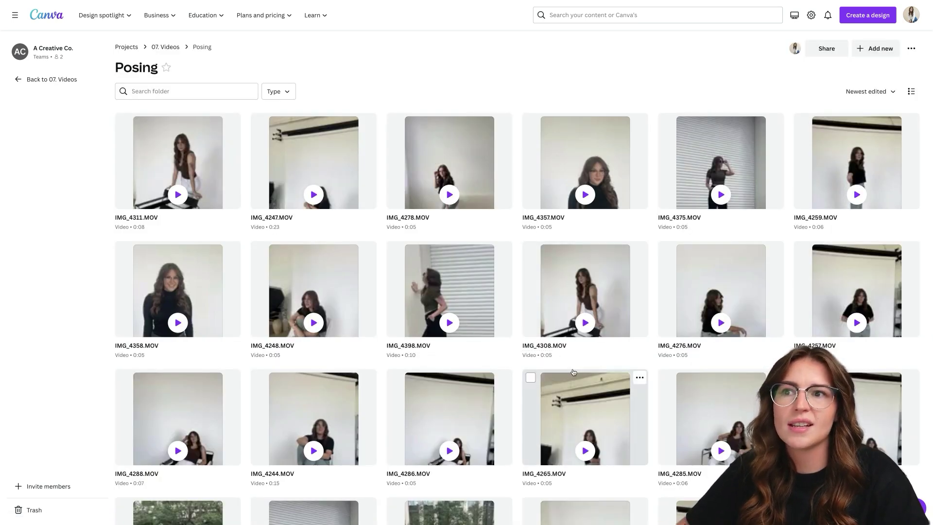
scroll(574, 372, down, 10)
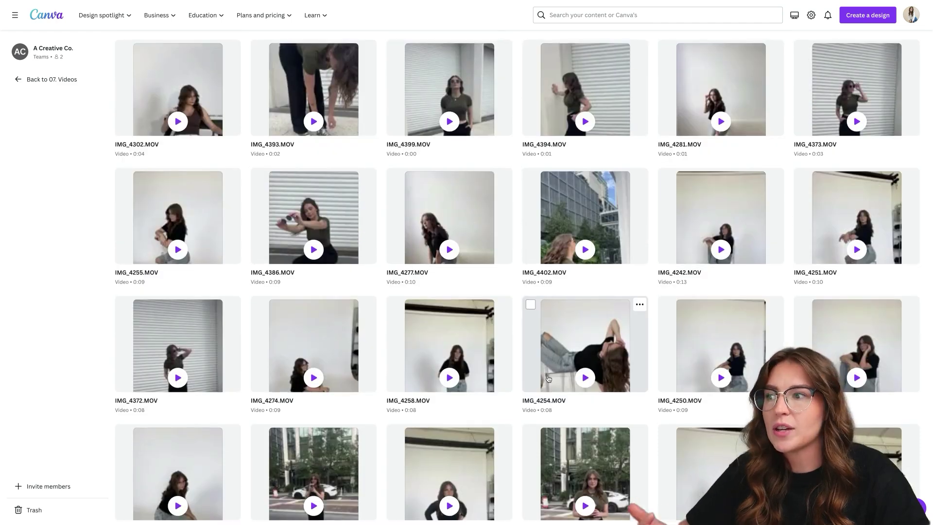
scroll(573, 372, down, 2)
scroll(180, 101, up, 15)
scroll(180, 101, down, 1)
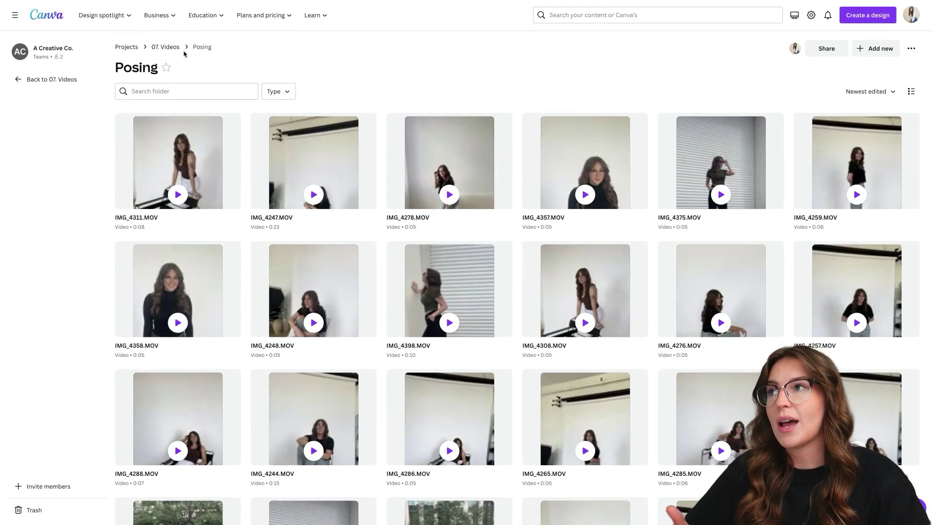
click(167, 47)
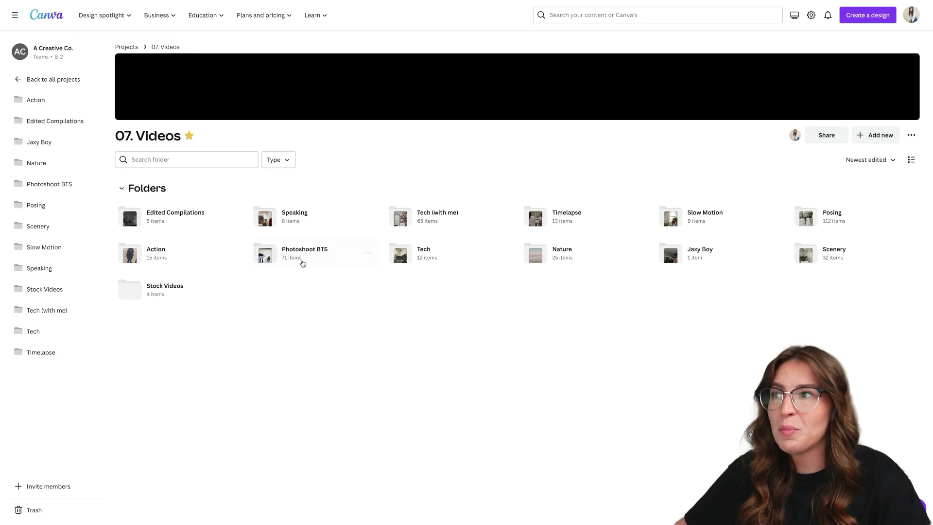
- Play the first clip in Edited Compilations, then go back to 07. Videos
click(204, 224)
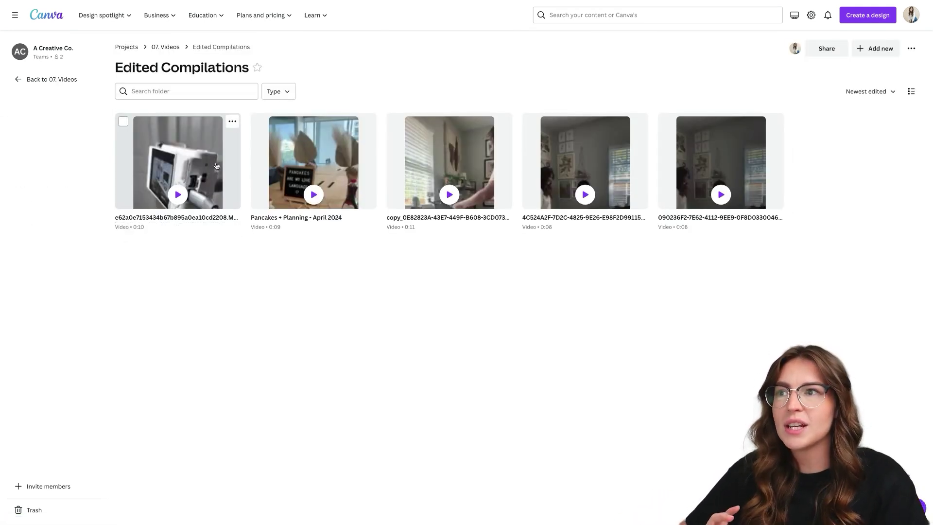
click(178, 195)
click(279, 440)
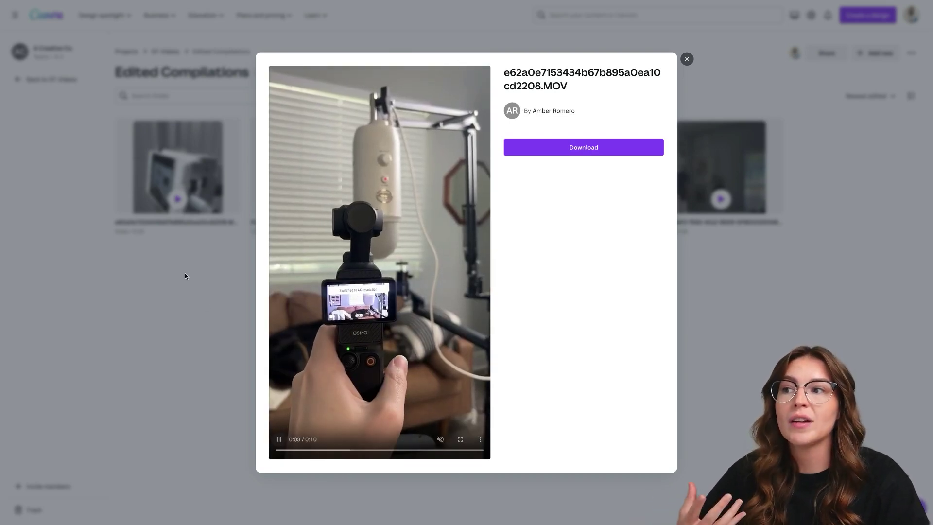
click(185, 273)
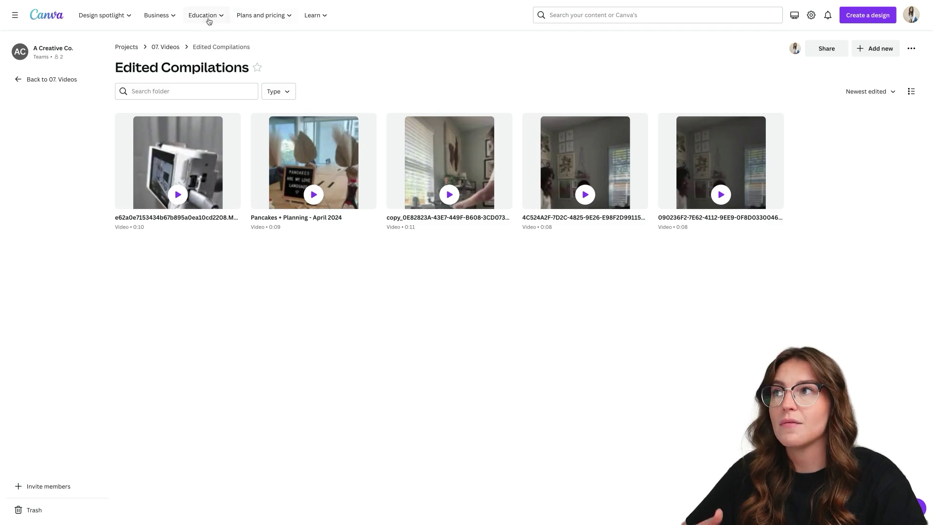
click(168, 47)
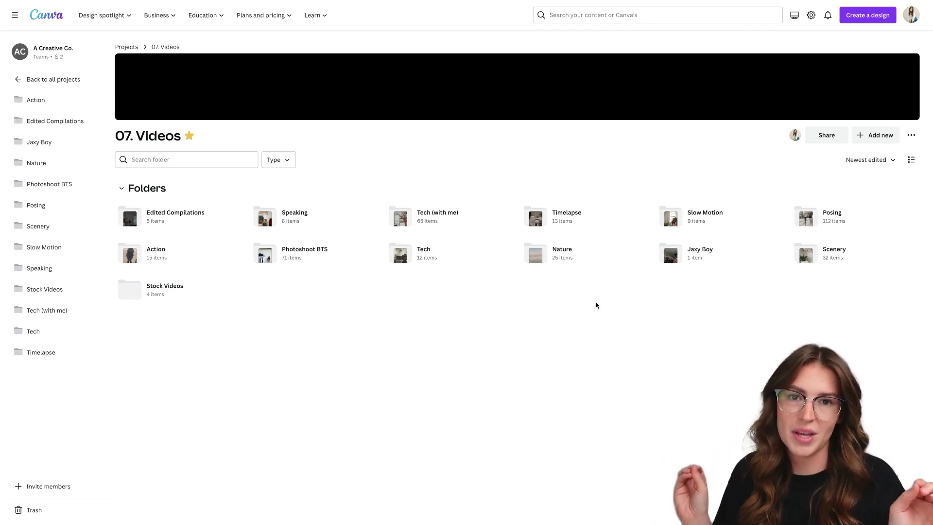
- Navigate via 02. Social Media to the 2024 Social Media Content month folders
click(90, 80)
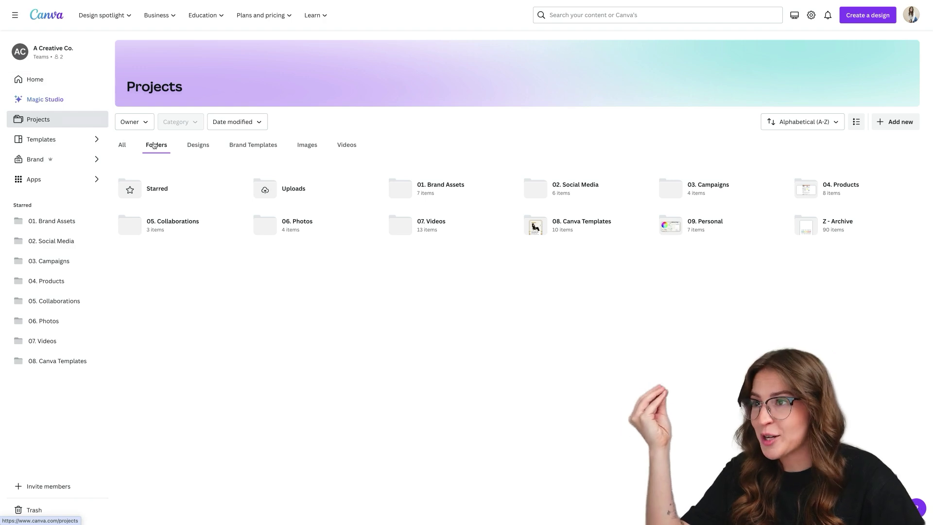
click(577, 193)
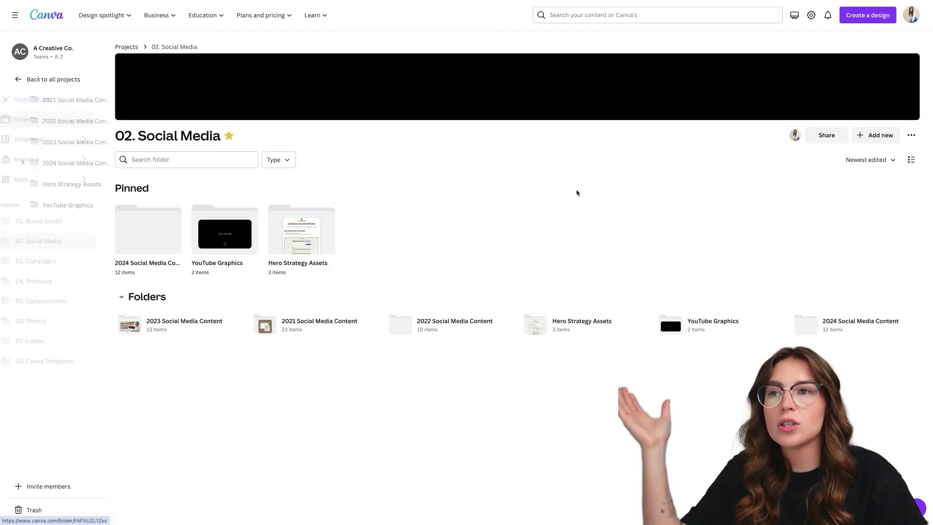
click(153, 235)
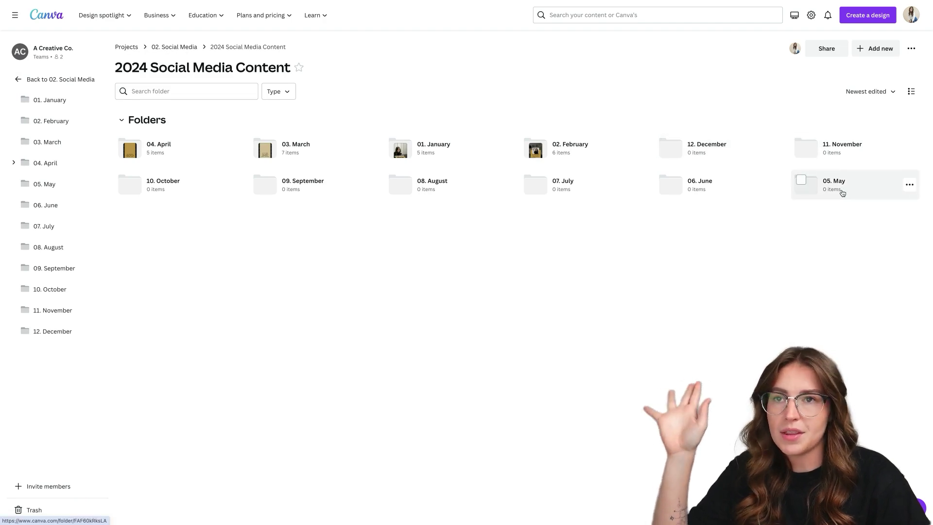
click(722, 191)
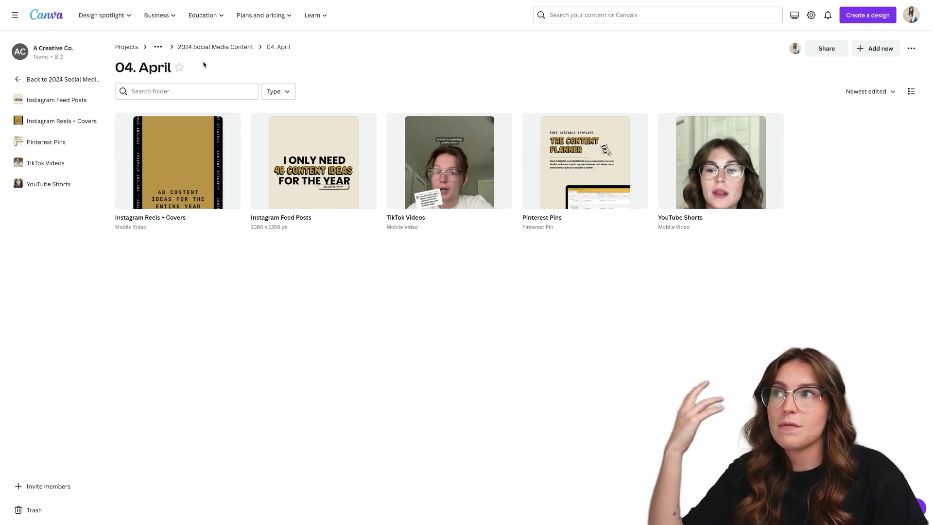
click(214, 47)
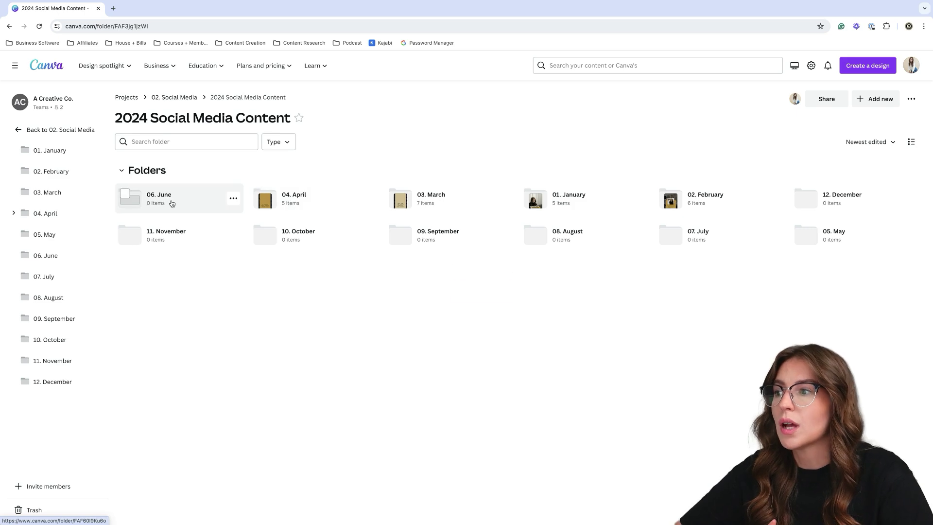
- Create an Instagram Reel design in the 06. June folder titled 'Instagram Reels'
click(171, 203)
click(874, 102)
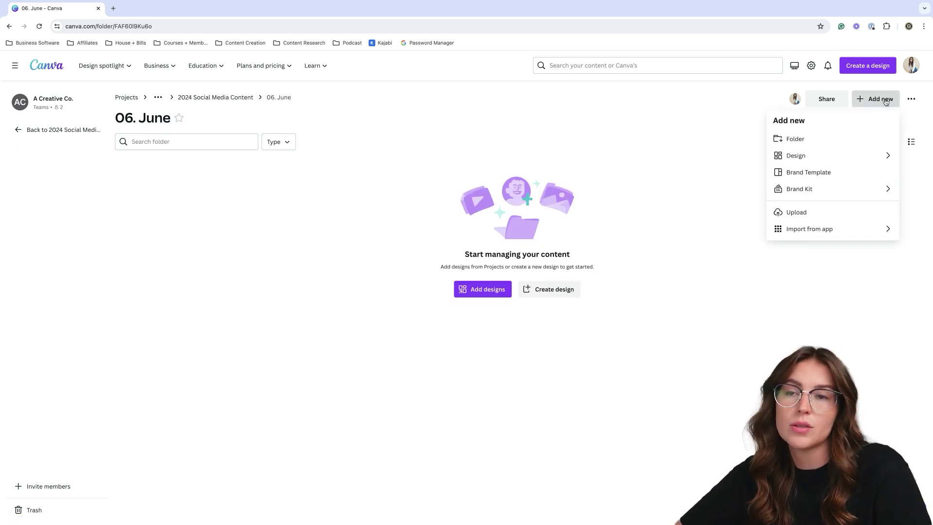
click(836, 160)
click(821, 141)
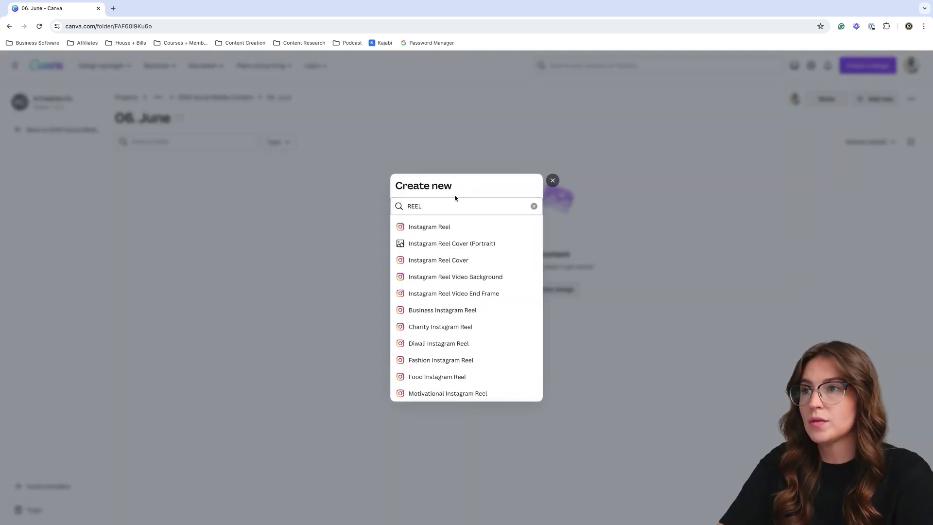
click(440, 227)
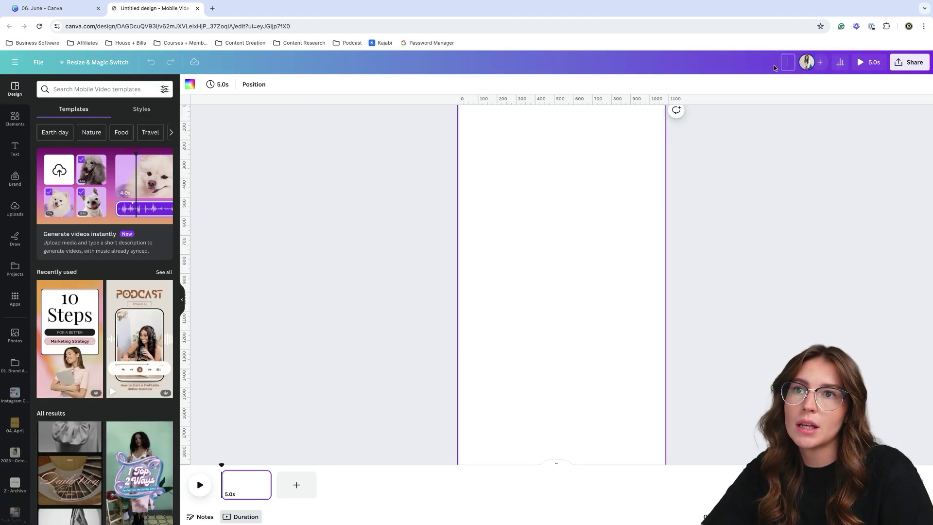
text(Instagr)
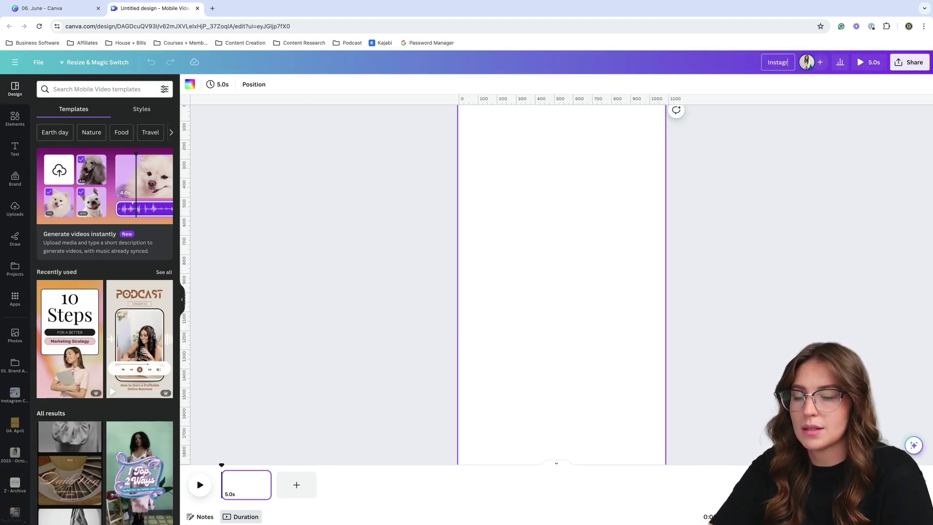
text(am Reels)
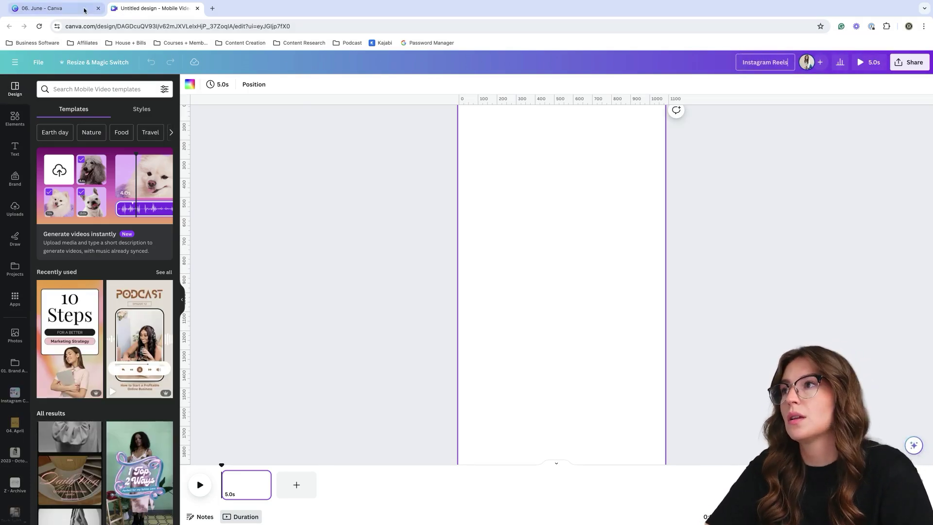
- Create a 1080 × 1350 Instagram Post (Portrait) design in the 06. June folder
click(44, 8)
click(867, 99)
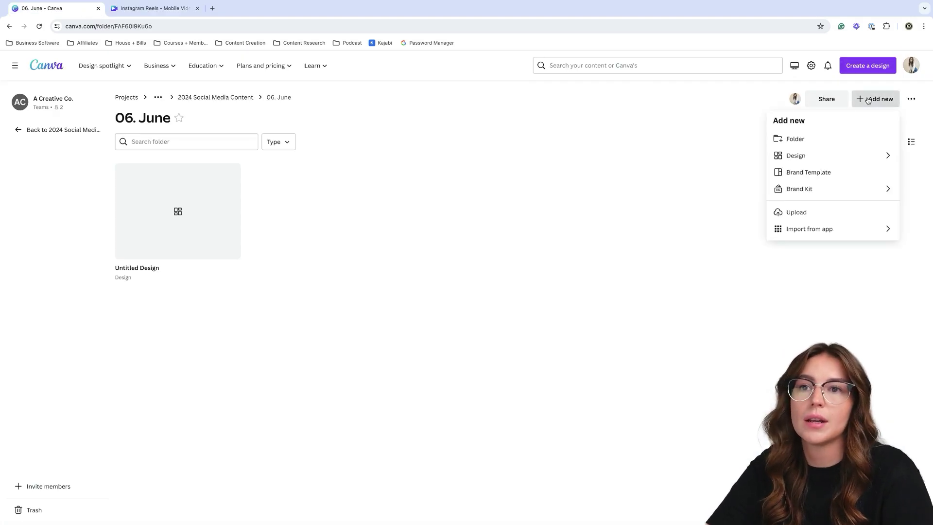
click(833, 156)
click(823, 135)
double_click(414, 206)
text(instagram)
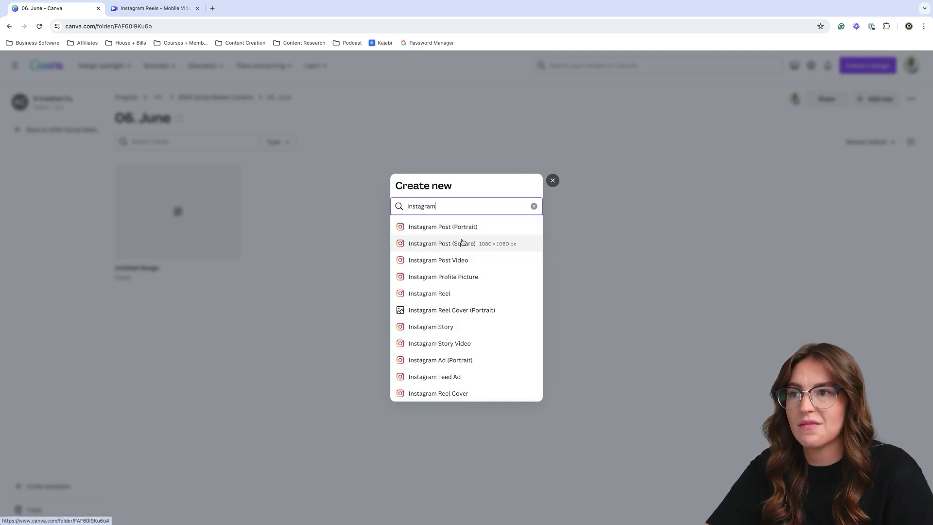
click(450, 229)
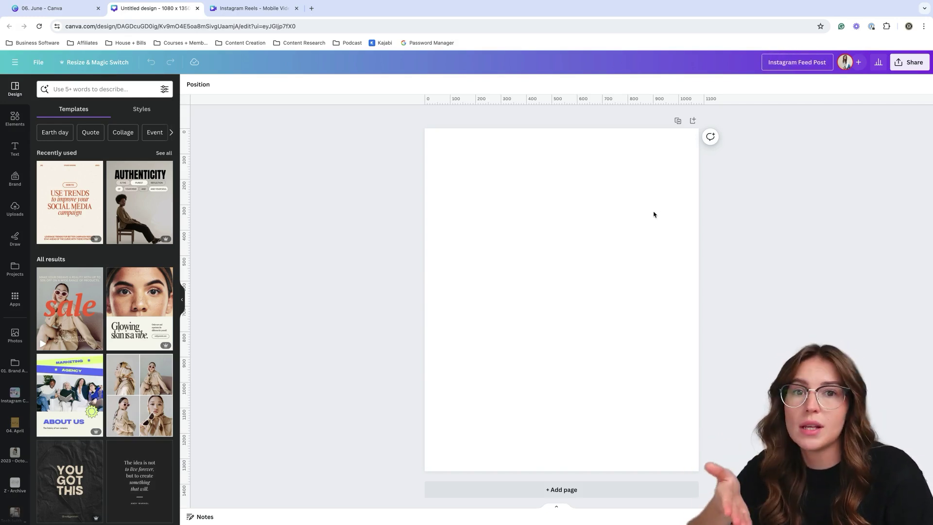
- Fill six pages with Instagram Carousel template slides: title, context, Number One–Three, call to action
click(15, 189)
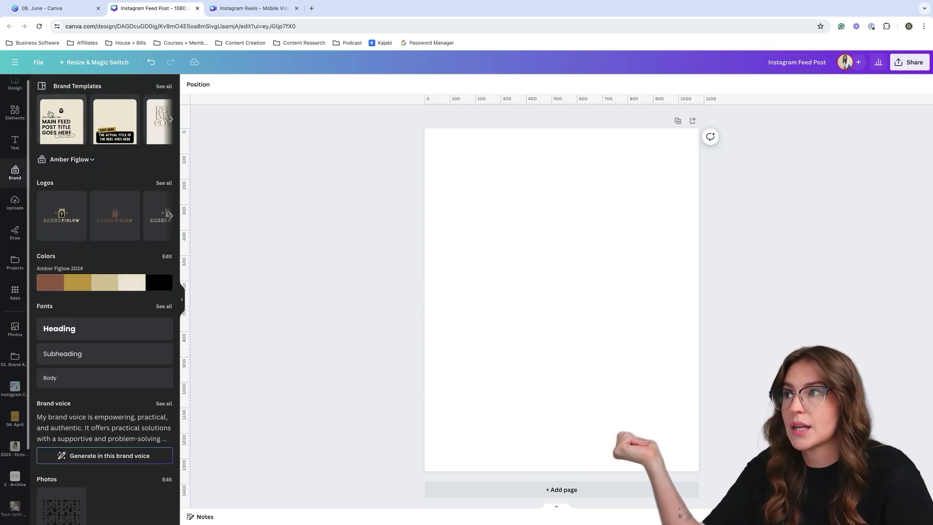
click(78, 128)
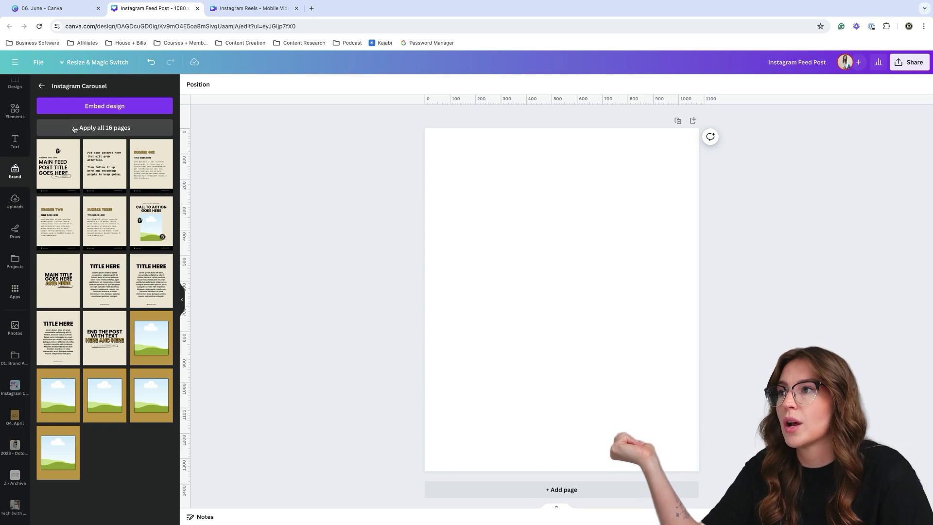
click(104, 127)
scroll(491, 477, down, 15)
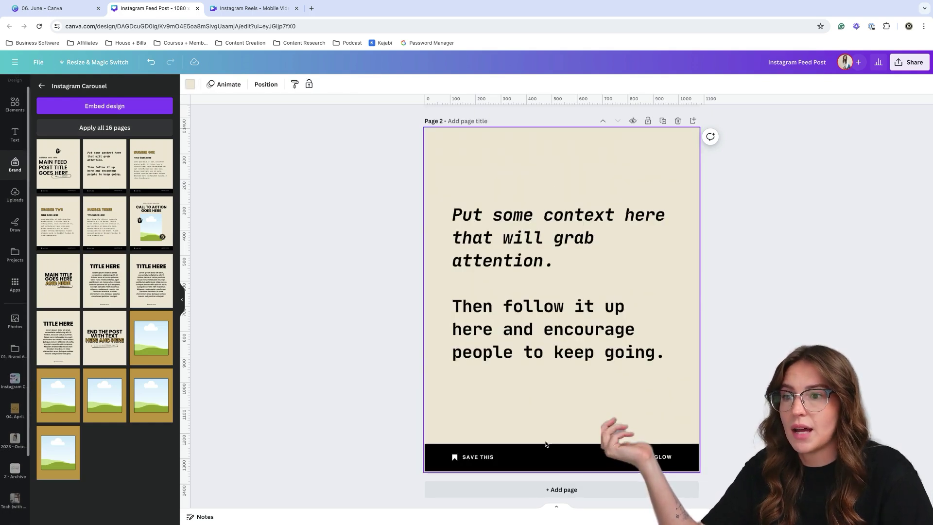
click(146, 158)
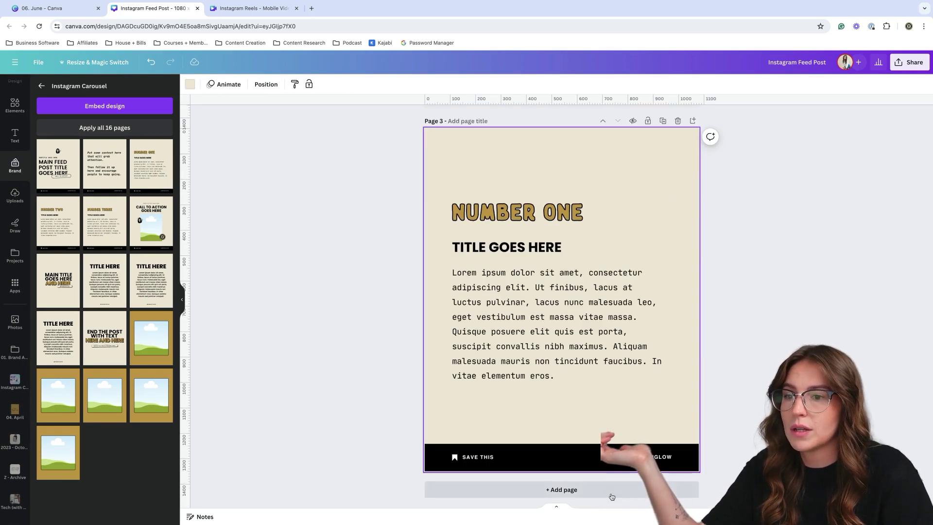
scroll(491, 340, down, 5)
click(52, 222)
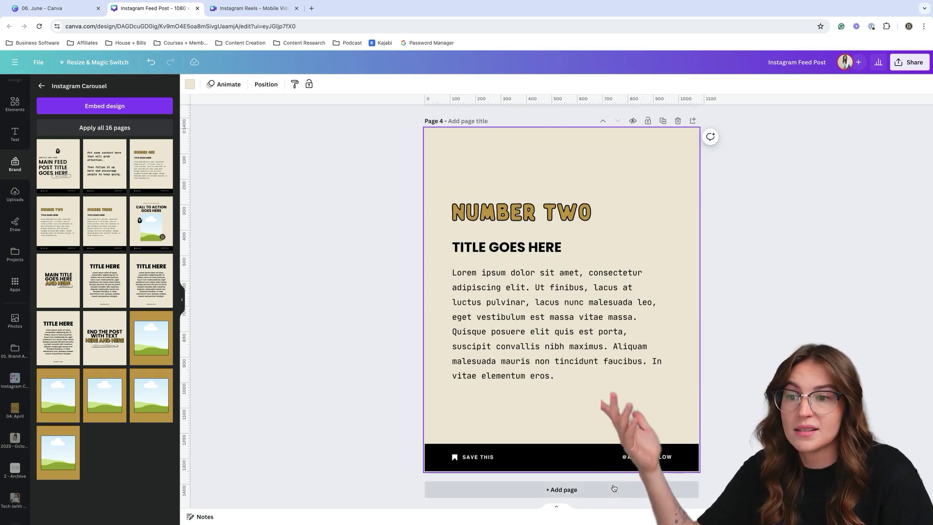
scroll(258, 273, down, 5)
click(96, 229)
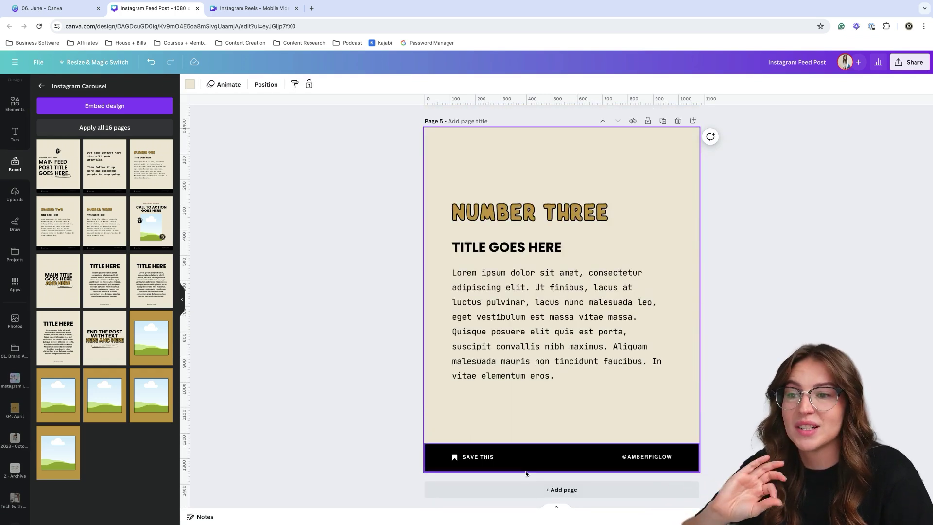
click(569, 491)
click(157, 228)
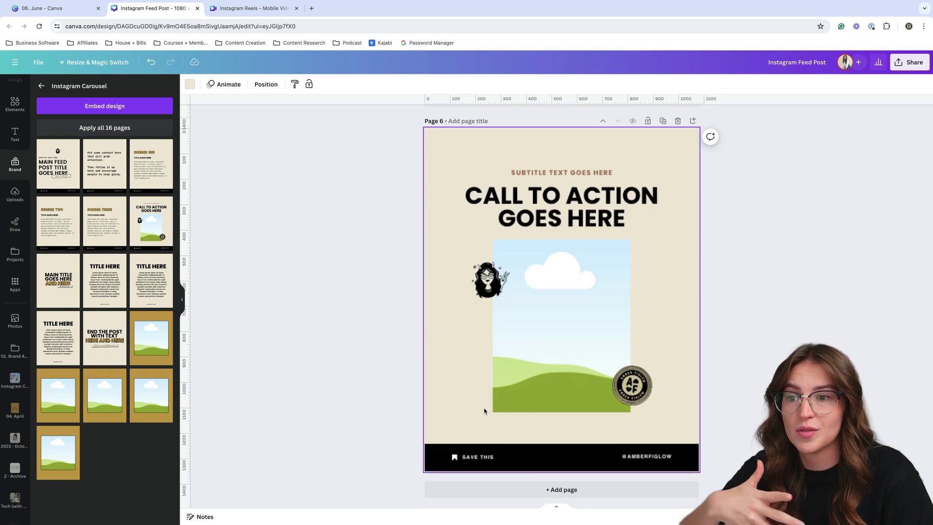
click(870, 517)
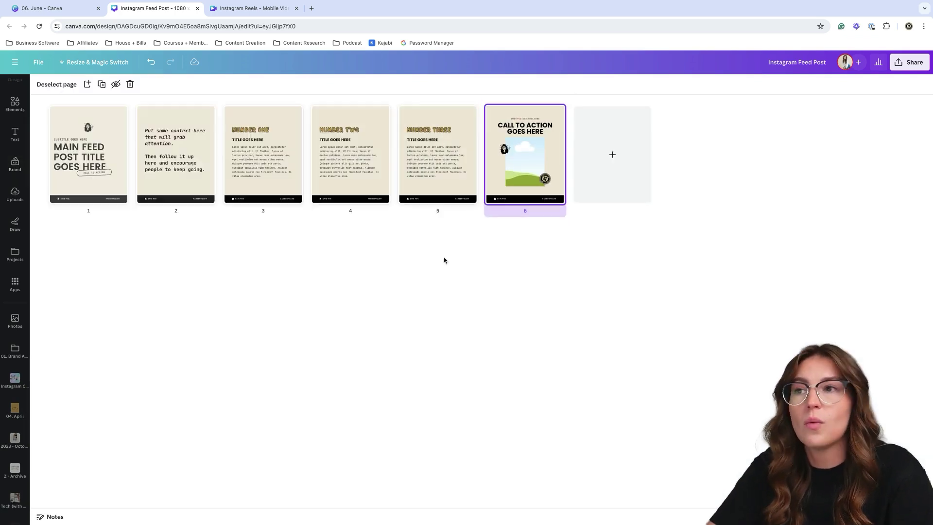
- Title all six feed post pages 'June 1' and add a blank seventh page
click(88, 212)
text(June 1)
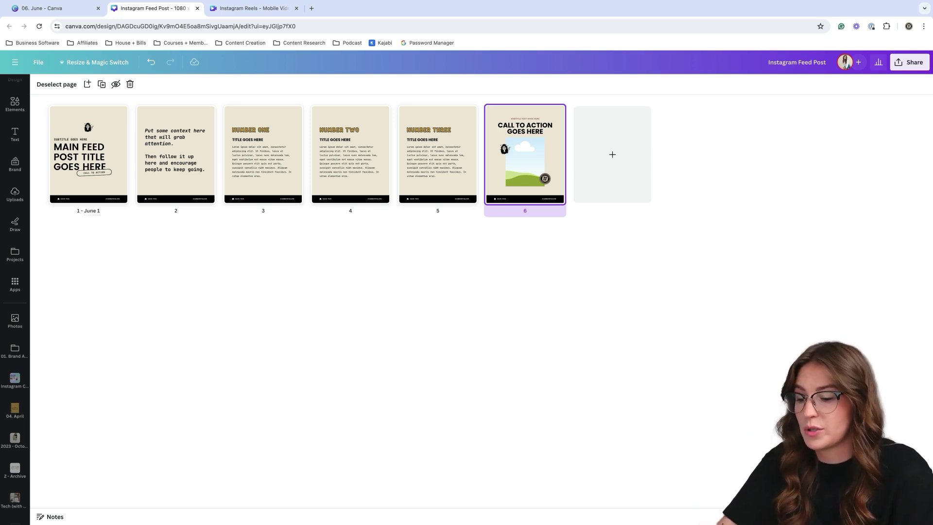
key(ctrl+a)
key(ctrl+c)
click(176, 213)
key(ctrl+v)
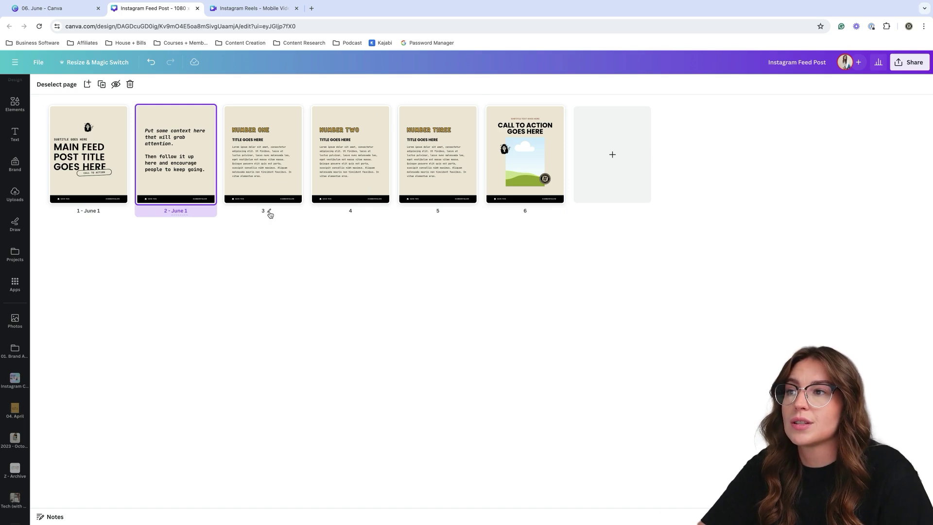
click(269, 214)
key(ctrl+v)
click(352, 212)
key(ctrl+v)
click(440, 212)
key(ctrl+v)
click(525, 212)
key(ctrl+v)
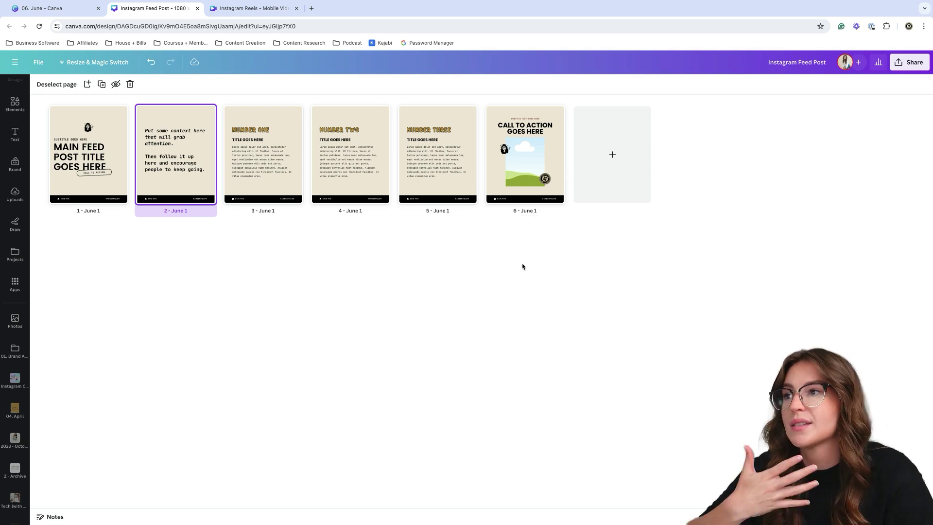
click(616, 183)
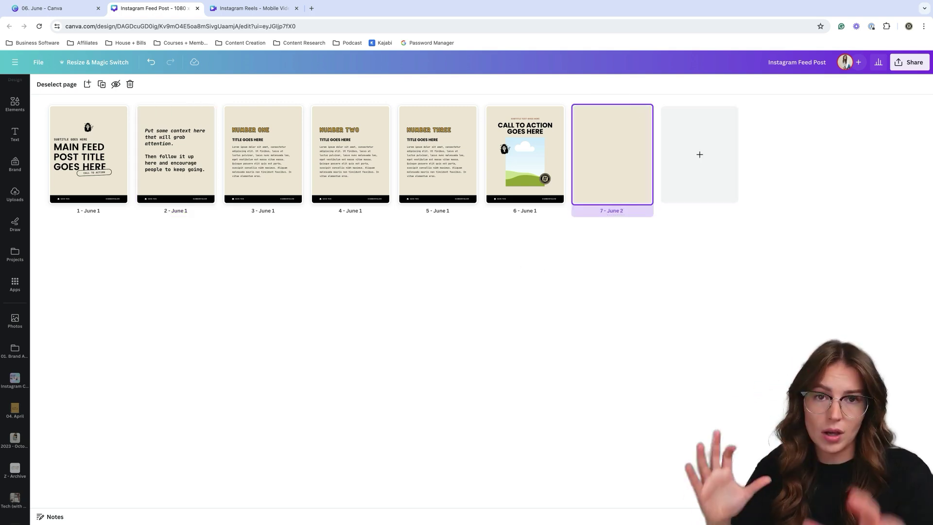
- Apply the first Reels Cover brand template to the reel and add a blank second page
key(ctrl+Tab)
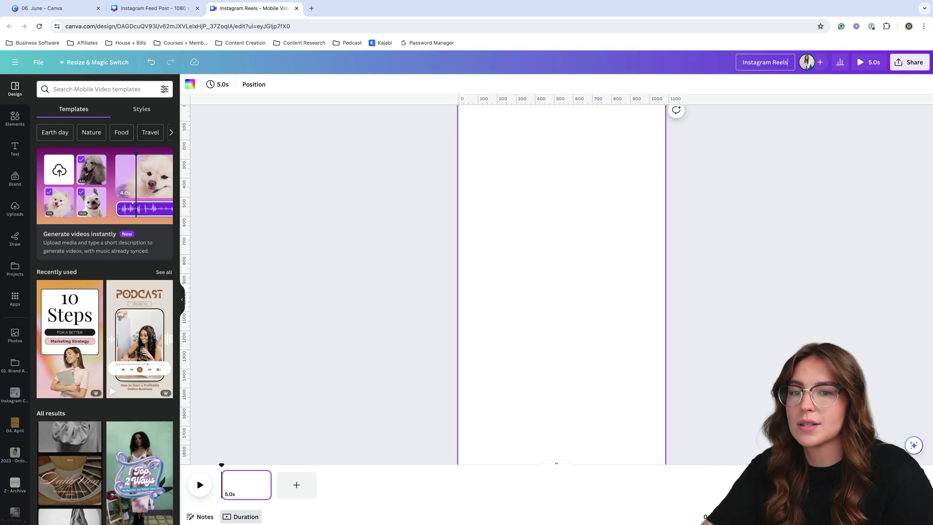
key(ctrl+alt+g)
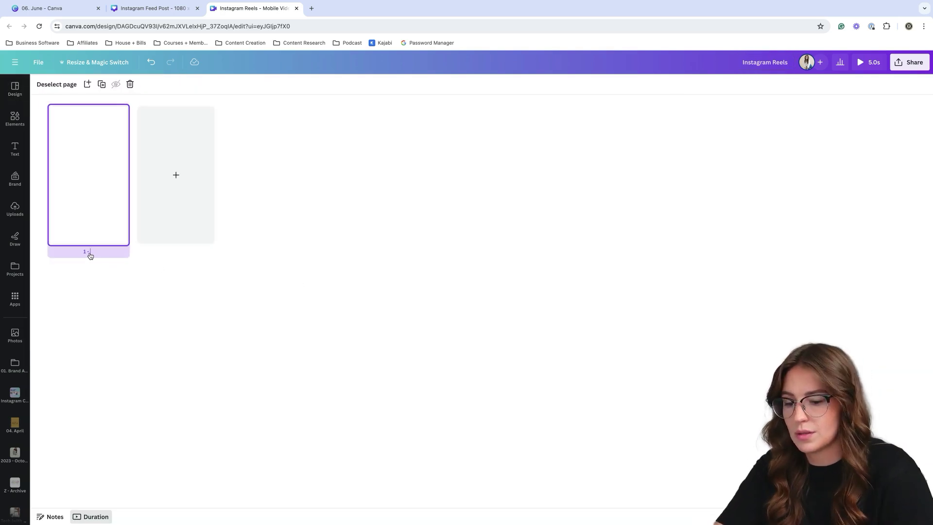
double_click(79, 197)
click(14, 178)
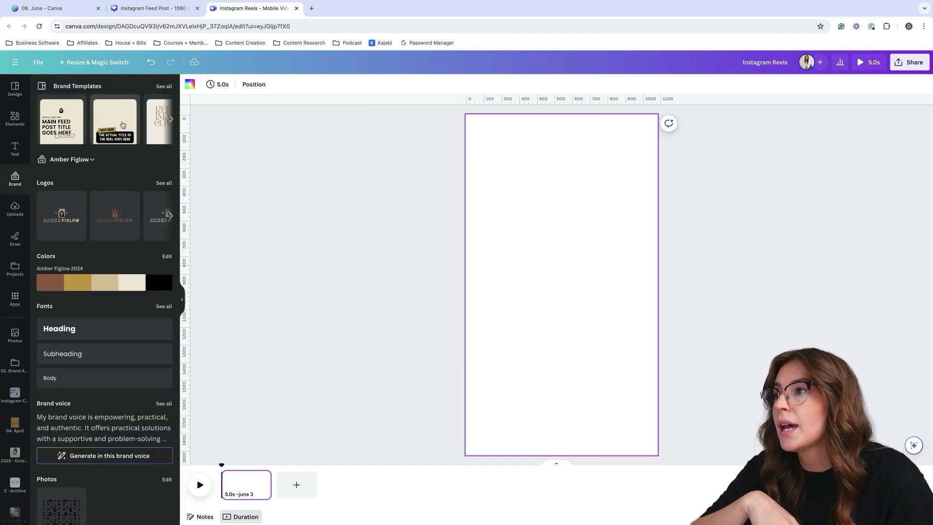
click(78, 131)
click(53, 180)
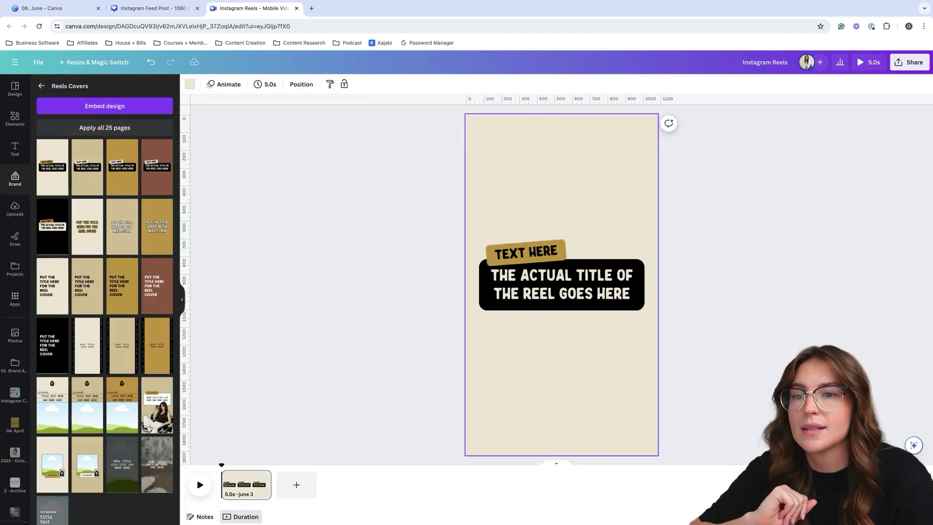
key(ctrl+alt+g)
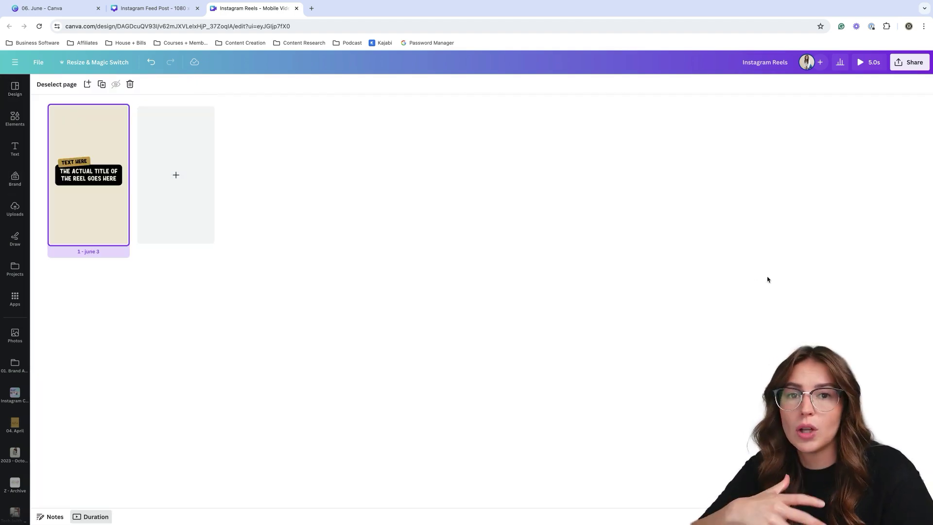
click(158, 202)
- Open the Feed Post's blank June 2 page and browse the Design panel's templates
click(154, 8)
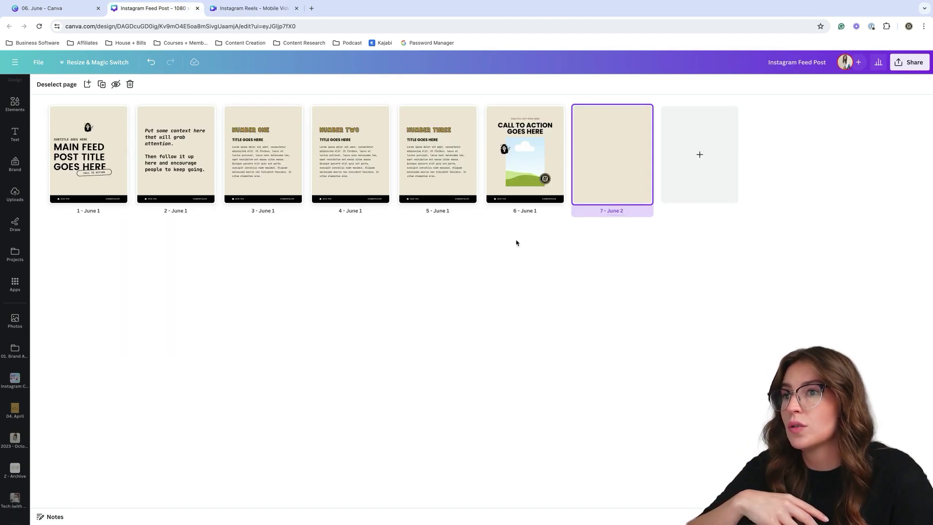
double_click(621, 176)
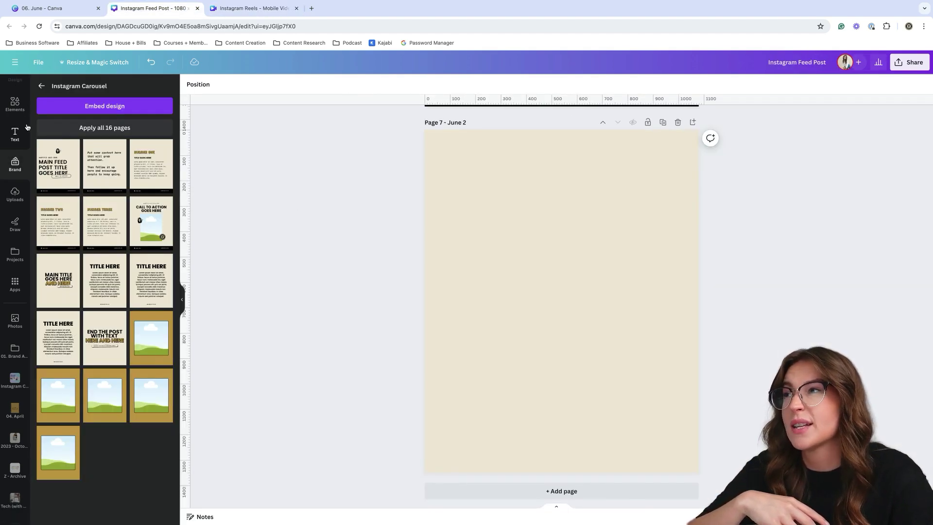
click(22, 88)
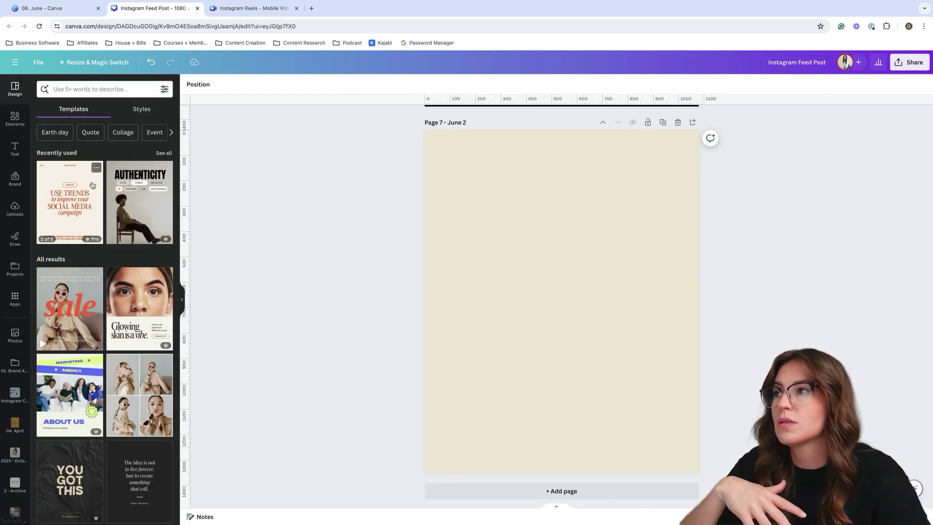
scroll(148, 329, down, 1)
scroll(148, 329, down, 3)
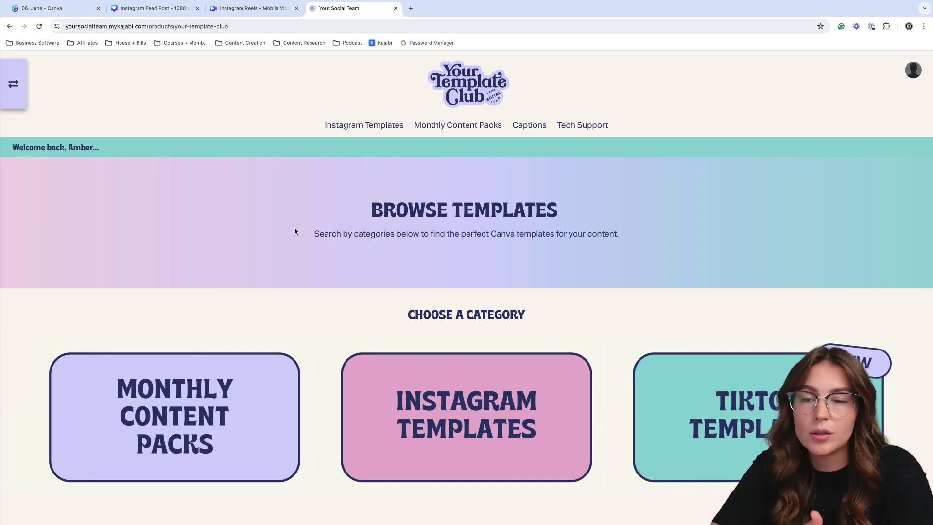
- Copy May's Feed Posts & Carousels and Reels & Stories templates from Monthly Content Packs into Canva
scroll(295, 232, down, 1)
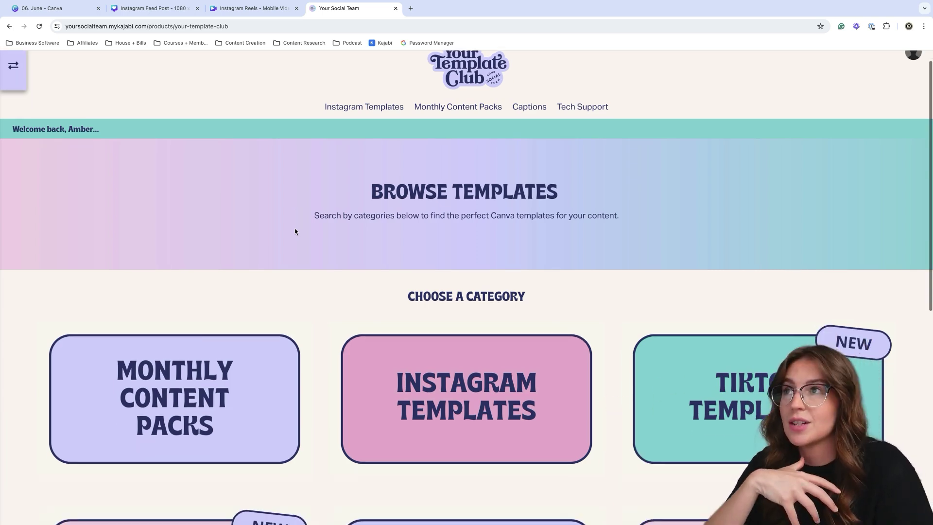
scroll(244, 290, down, 4)
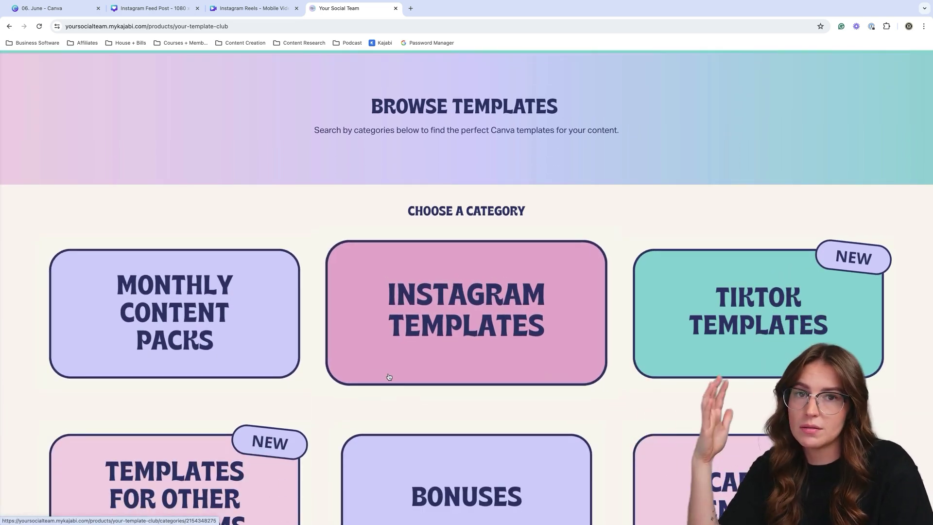
click(233, 328)
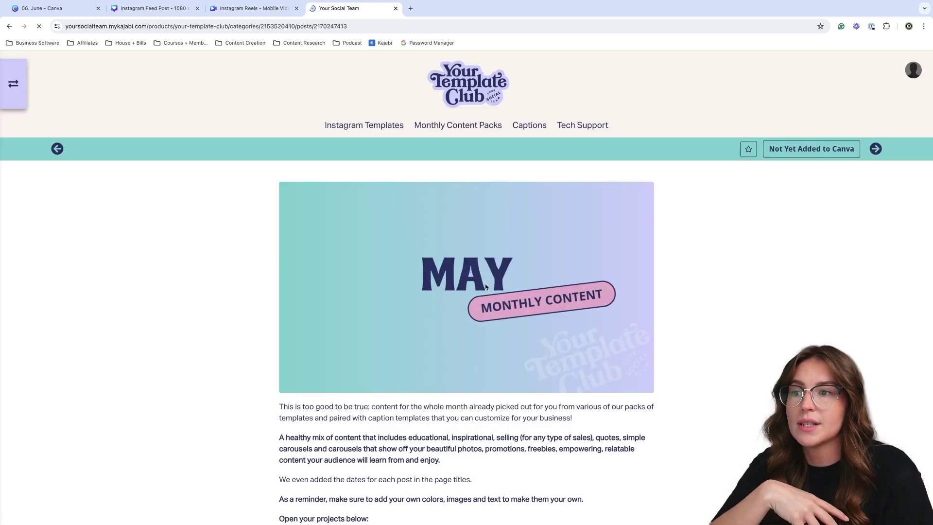
scroll(484, 284, down, 10)
click(451, 147)
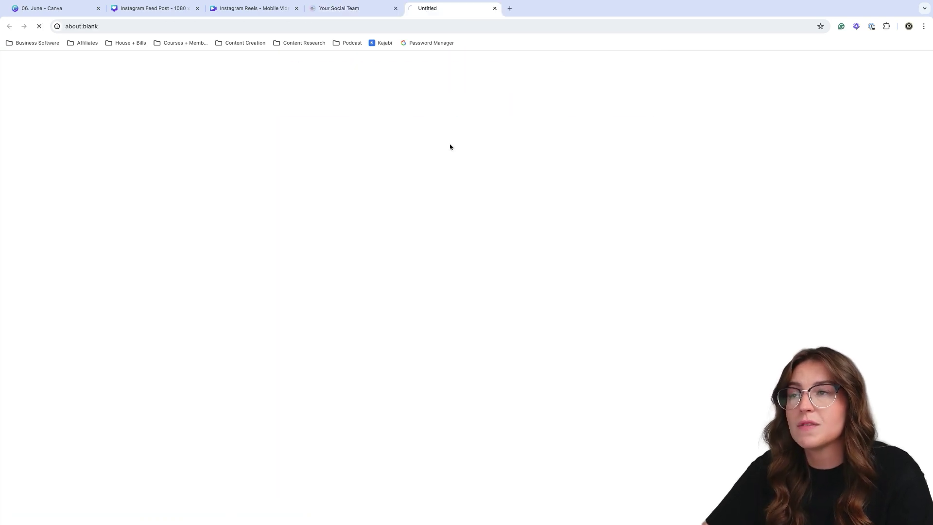
click(362, 4)
click(452, 201)
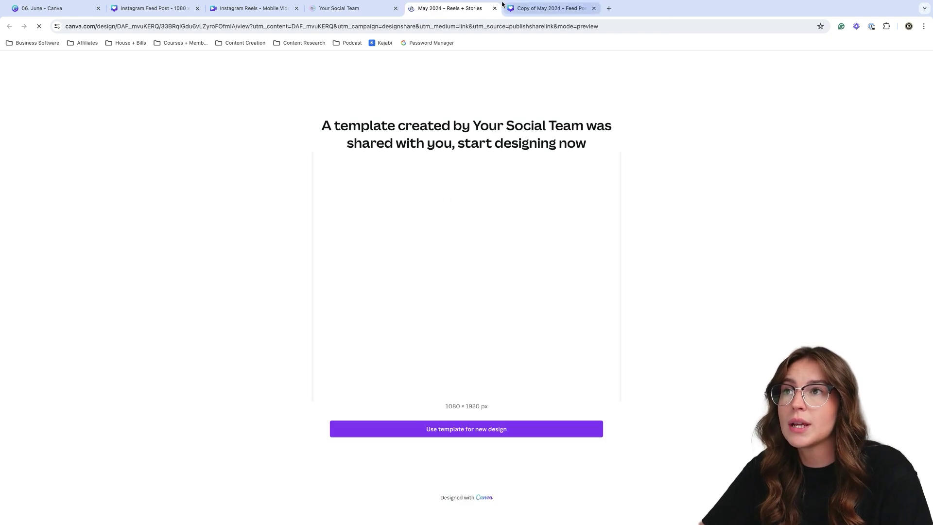
click(488, 437)
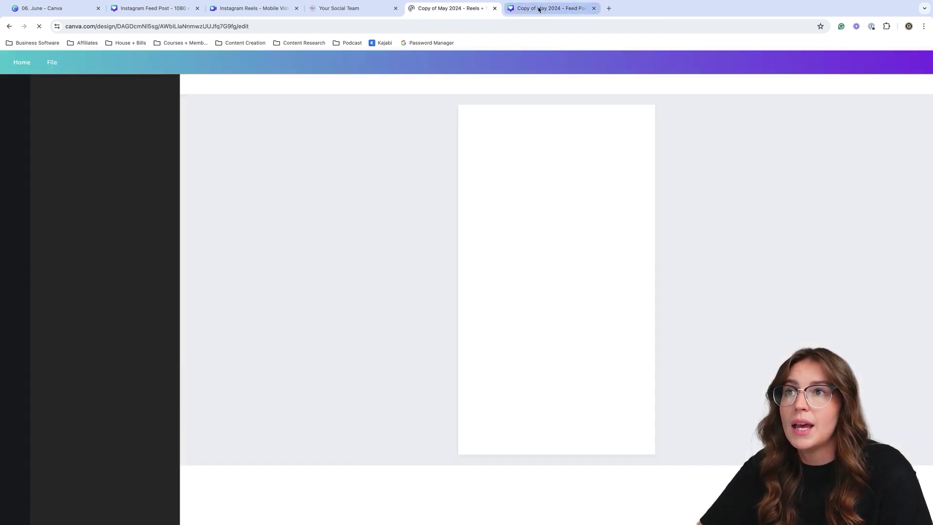
click(537, 9)
- Move the Feed Posts design ahead of Reels and view all of its pages
drag(537, 9, 452, 9)
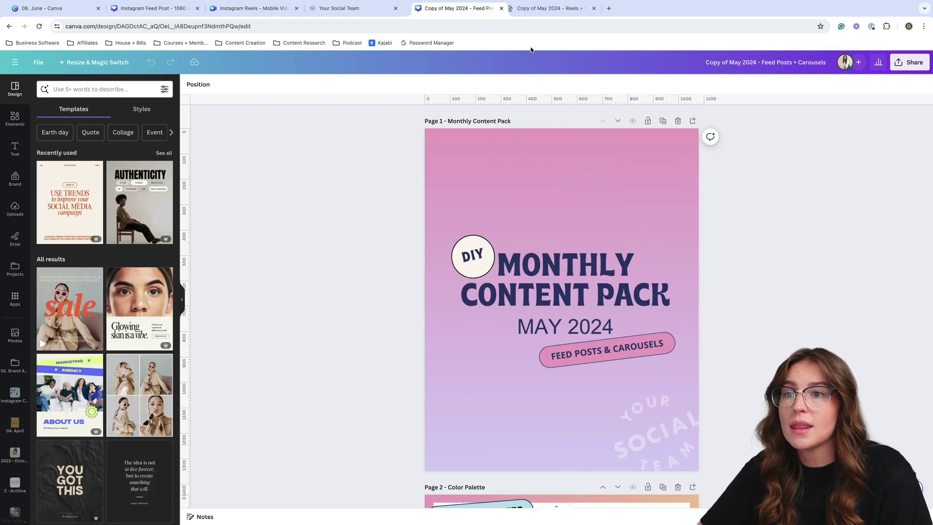
key(super+alt+g)
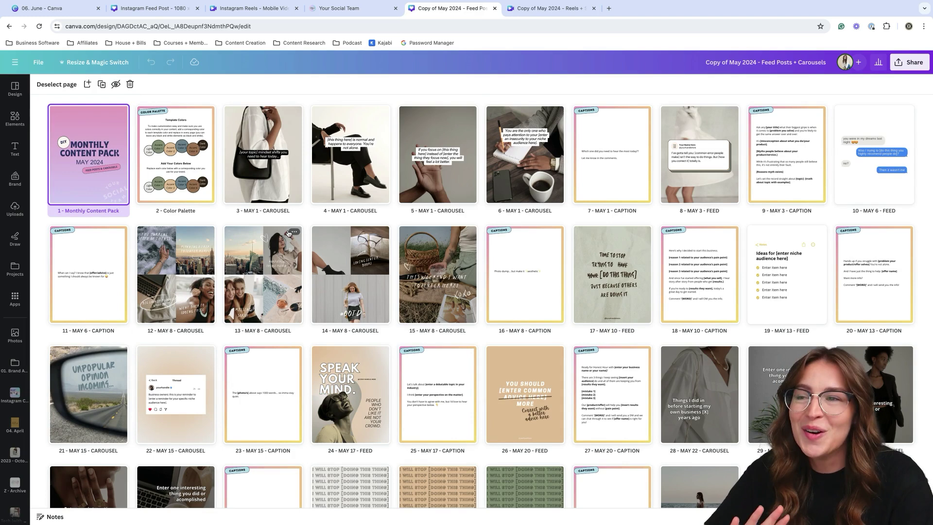
scroll(289, 233, down, 1)
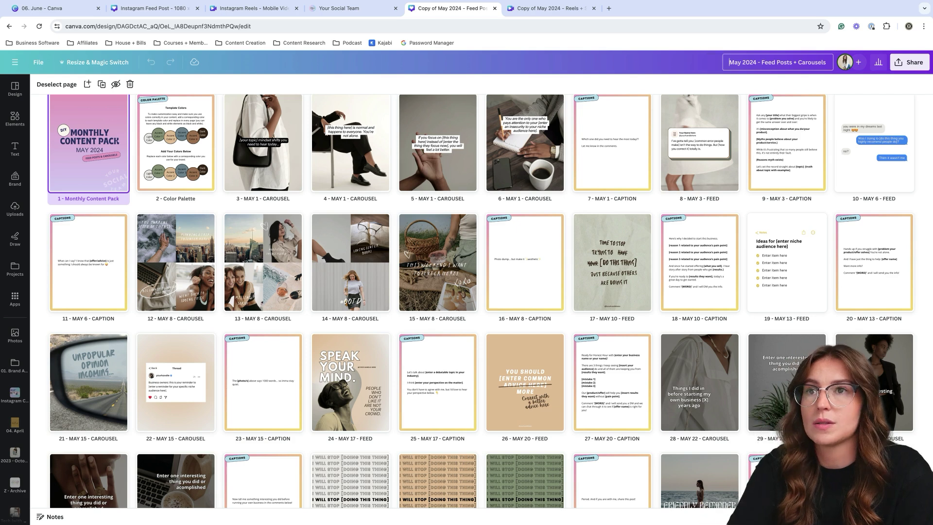
- Save the design to the 02. Social Media > 2024 > 05. May folder
click(39, 62)
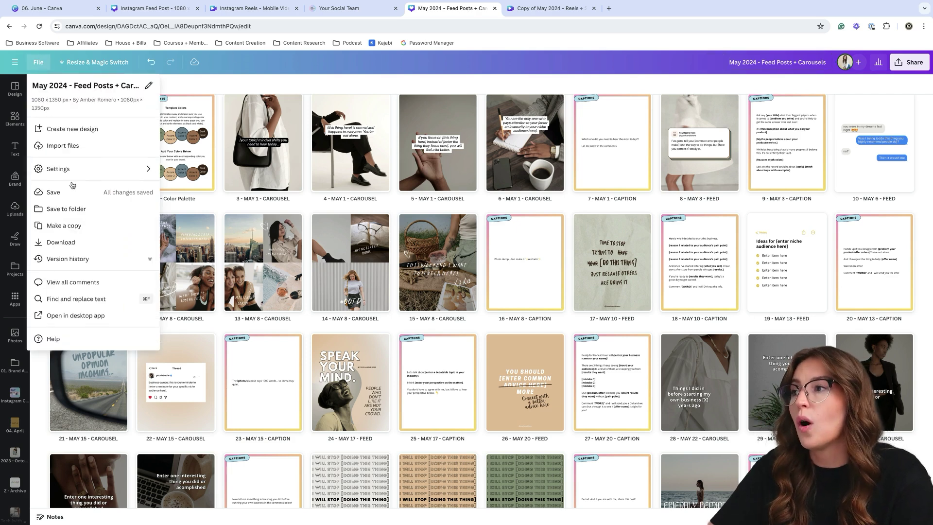
click(80, 209)
click(129, 120)
click(82, 145)
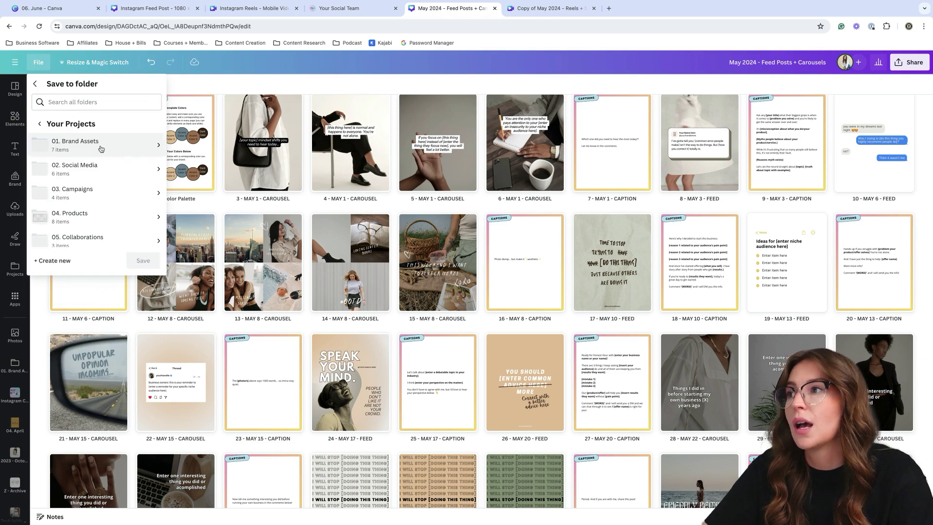
click(97, 170)
scroll(102, 199, down, 2)
scroll(102, 199, down, 1)
click(102, 199)
scroll(112, 185, down, 5)
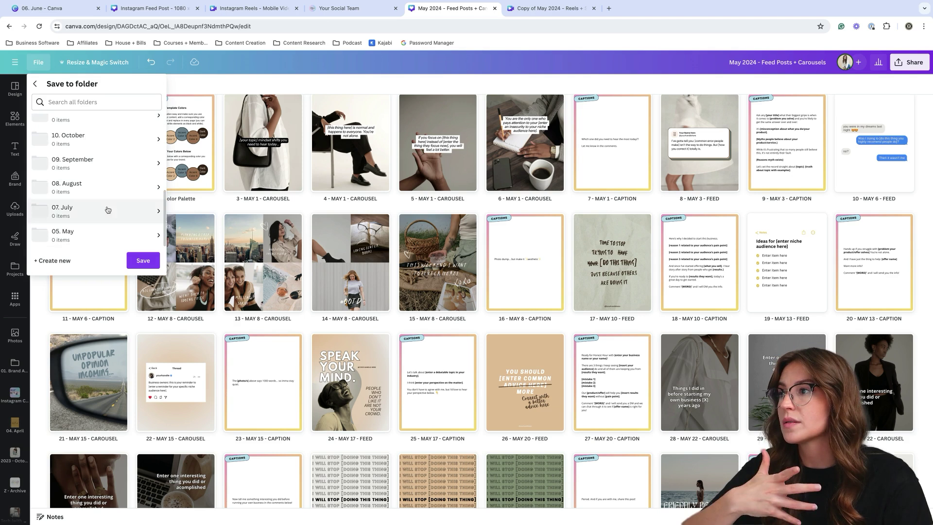
click(106, 232)
click(143, 260)
- Delete the Monthly Content Pack cover page from the Feed Posts + Carousels design
click(549, 8)
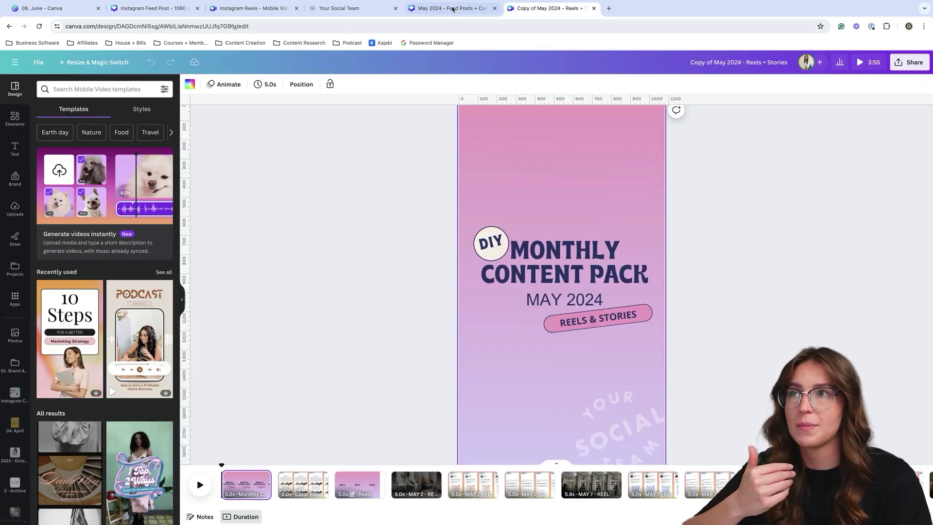
click(452, 9)
click(239, 173)
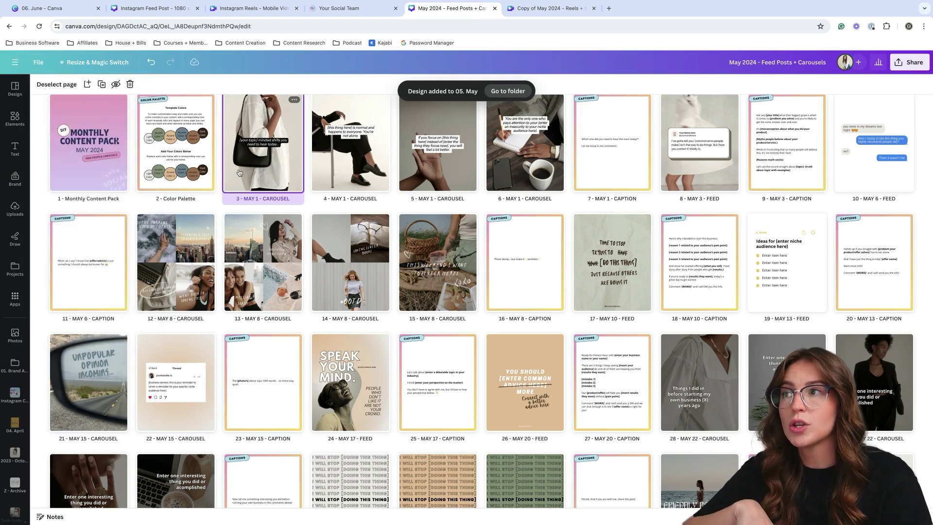
click(84, 173)
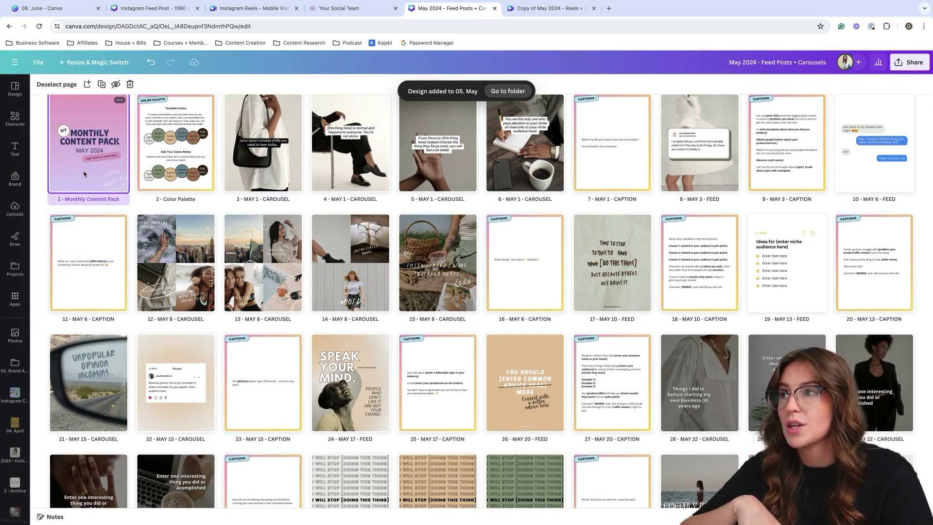
key(Delete)
- On the Color Palette page, make the Light Color circle the brand cream
double_click(81, 172)
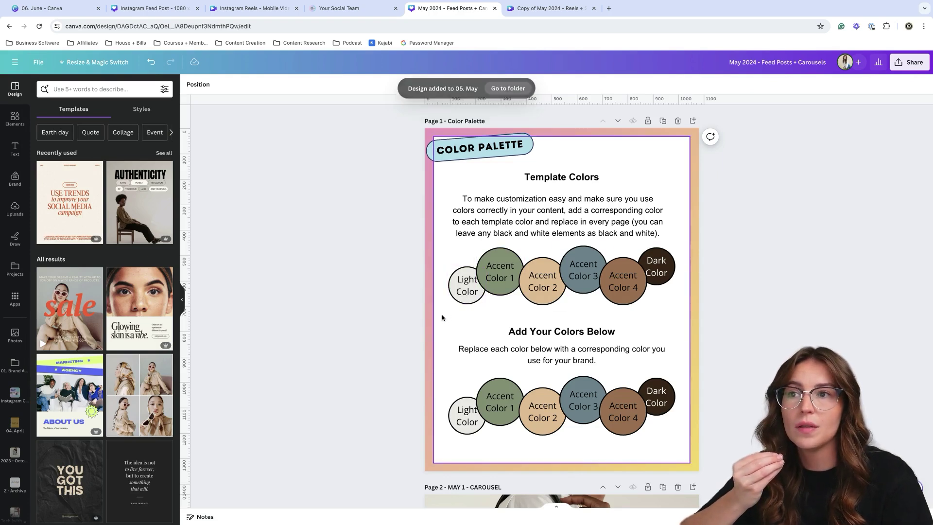
scroll(682, 270, down, 1)
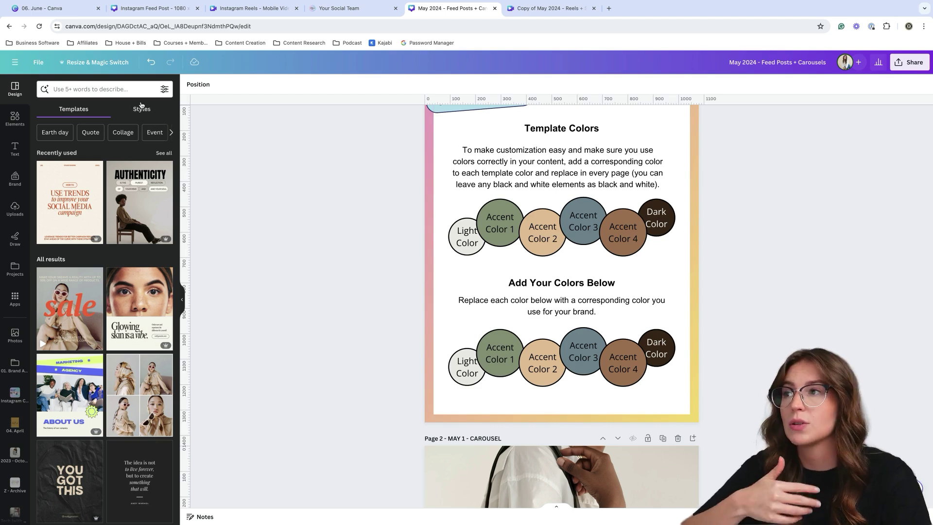
click(455, 251)
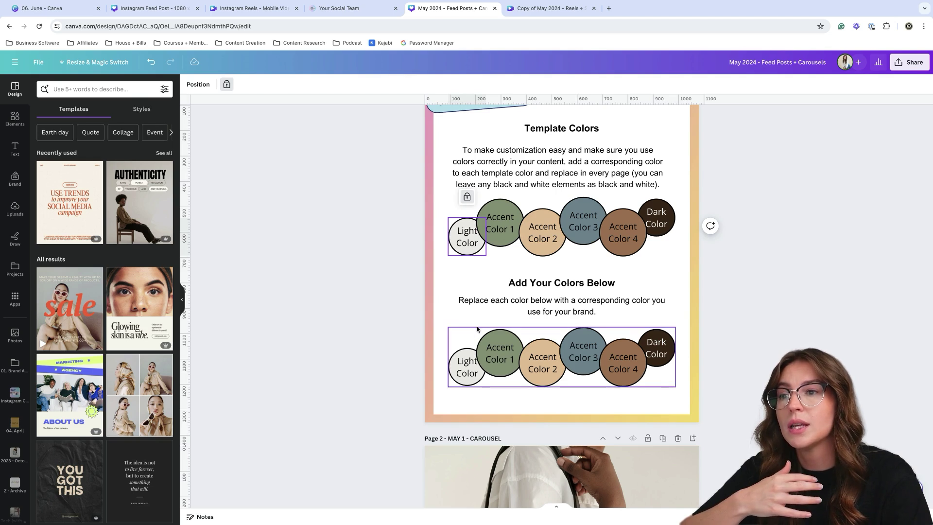
click(481, 382)
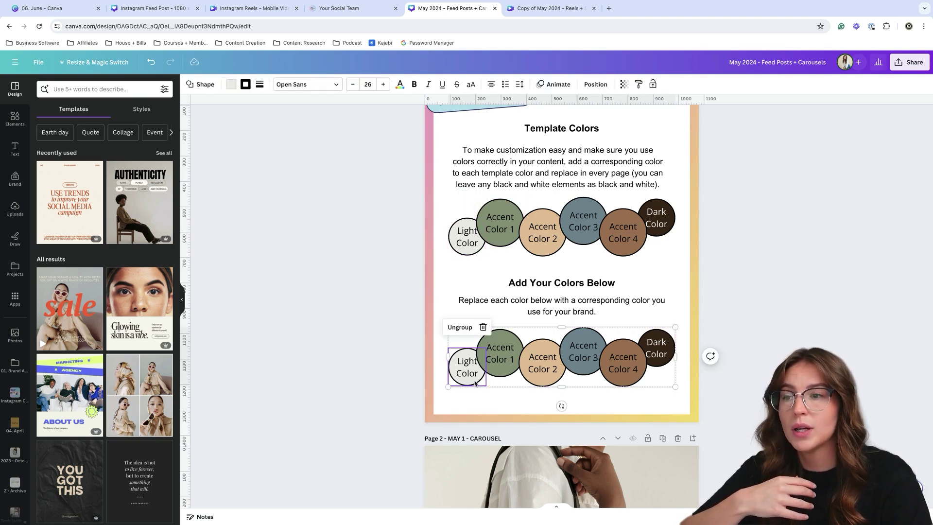
click(229, 85)
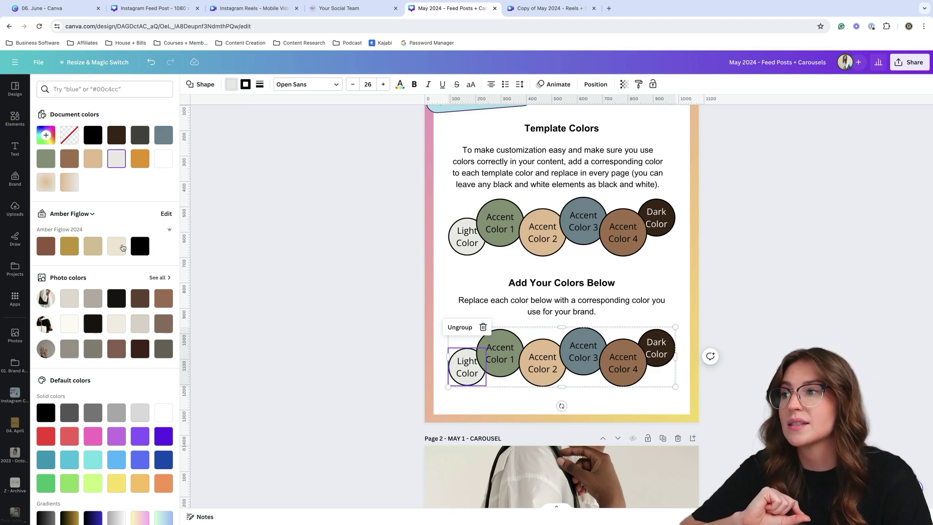
click(123, 248)
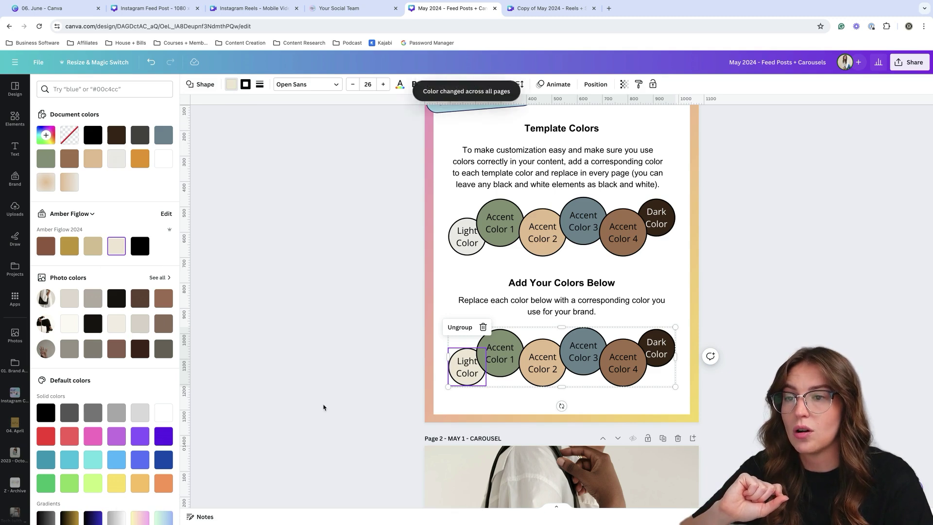
- Make the Dark Color circle brand black and apply it across all pages
click(662, 334)
click(232, 84)
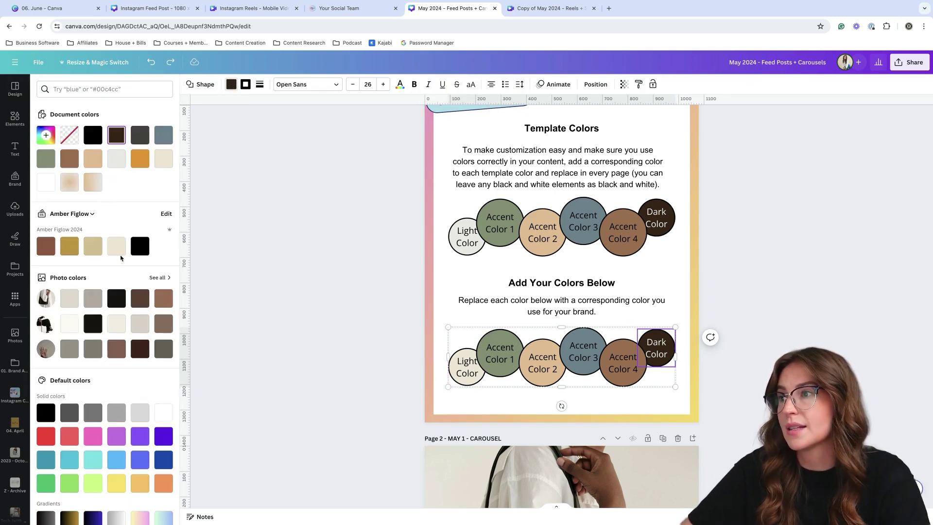
click(136, 251)
click(98, 510)
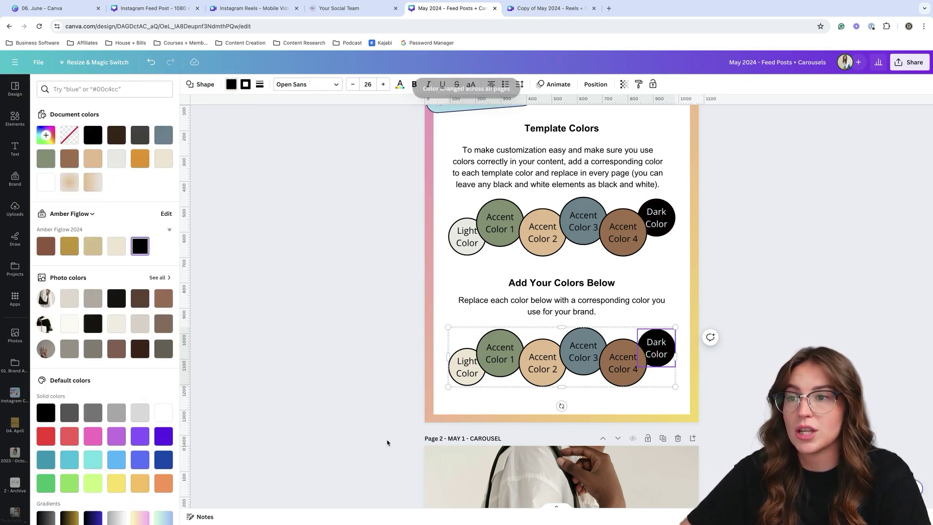
- Recolour Accent Color 1 and Accent Color 2 (brand gold) across all pages
key(Tab)
click(230, 84)
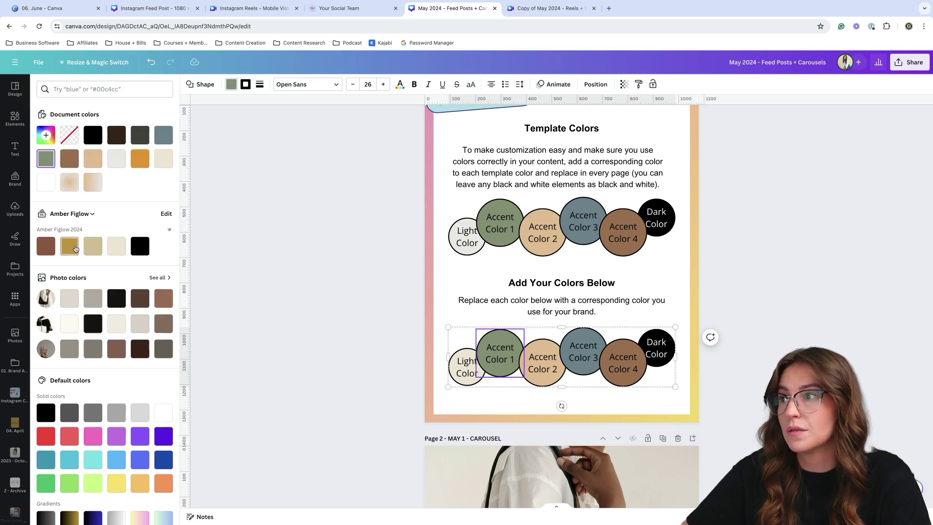
click(93, 246)
click(117, 507)
click(540, 347)
click(541, 348)
click(231, 85)
click(231, 84)
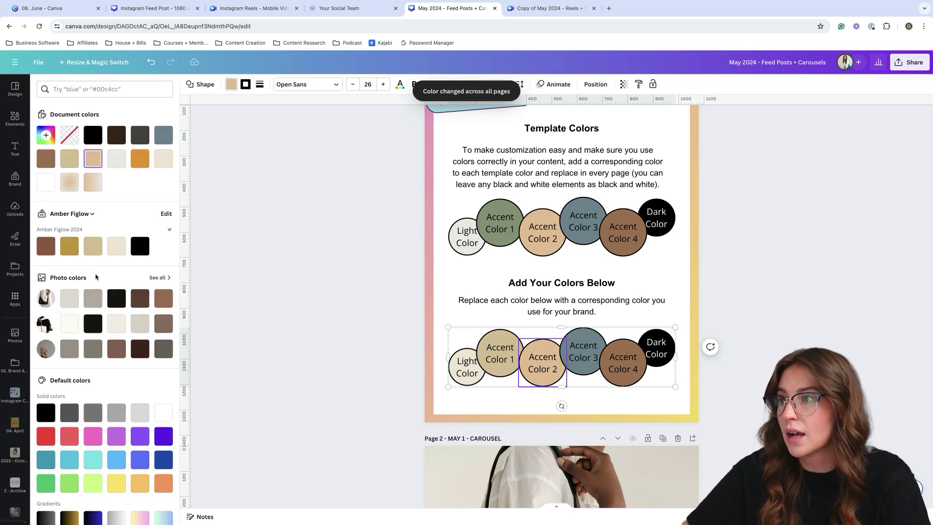
click(69, 246)
click(87, 509)
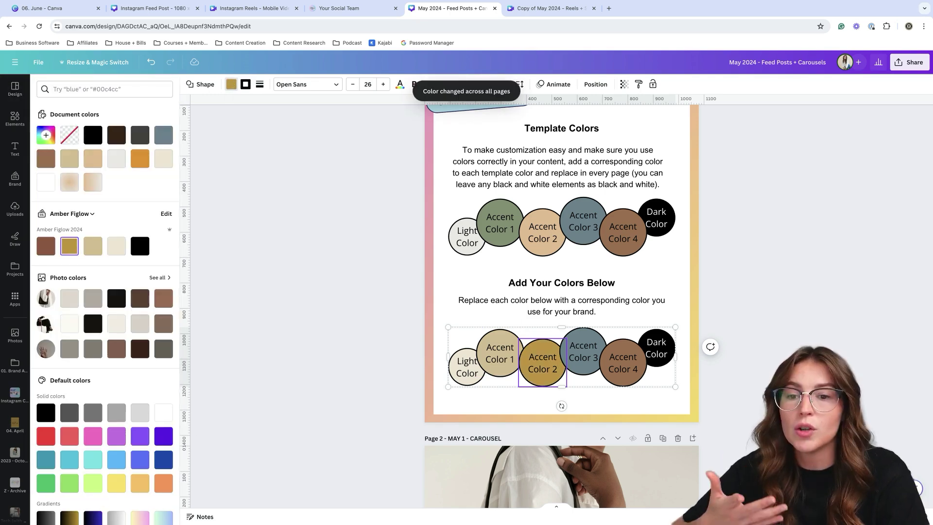
- Scroll through the page thumbnail grid and pick page 7, MAY 3 - FEED
key(ctrl+alt+g)
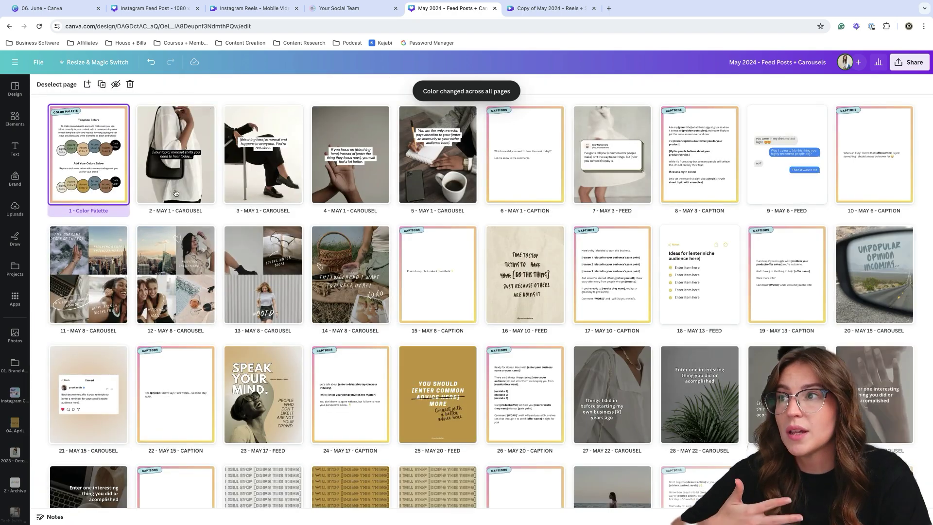
scroll(439, 351, down, 2)
scroll(438, 351, down, 2)
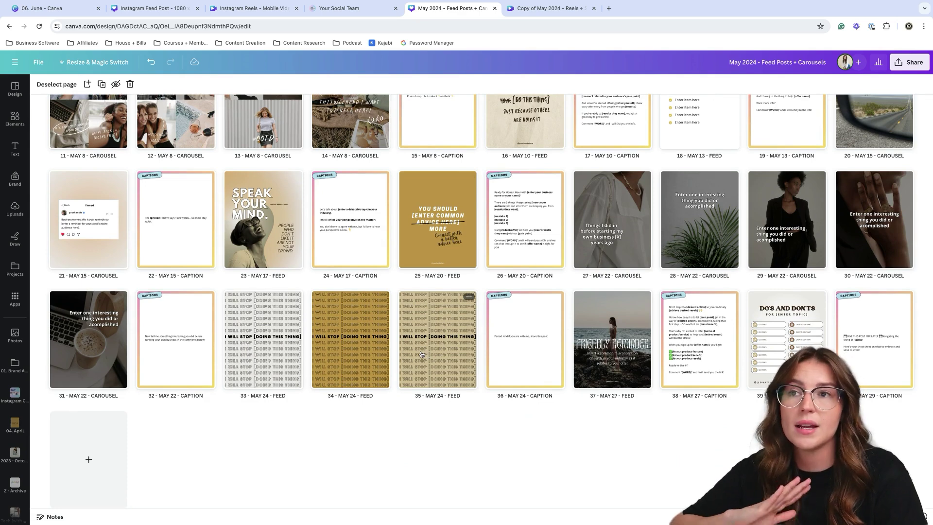
scroll(421, 354, up, 4)
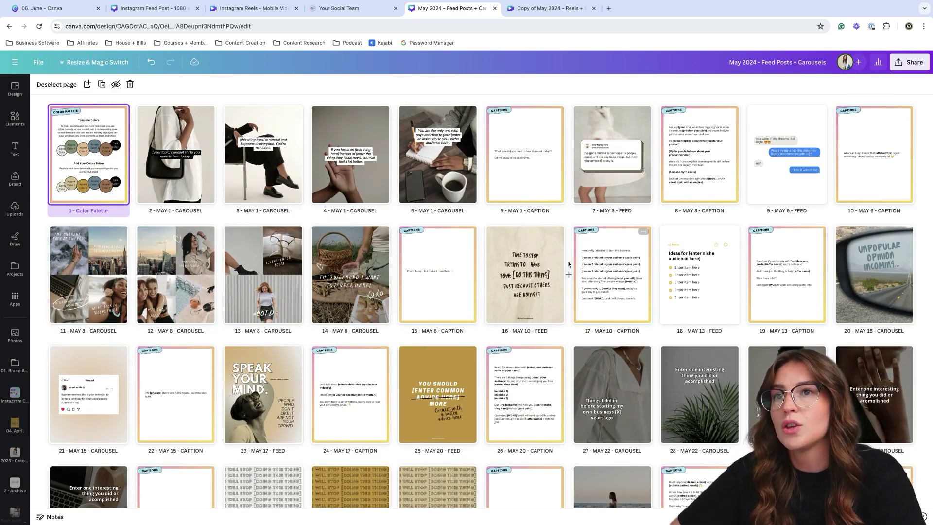
click(599, 183)
- Apply the brand-kit 2024 colour style to page 7 and shuffle its colours three times
double_click(599, 183)
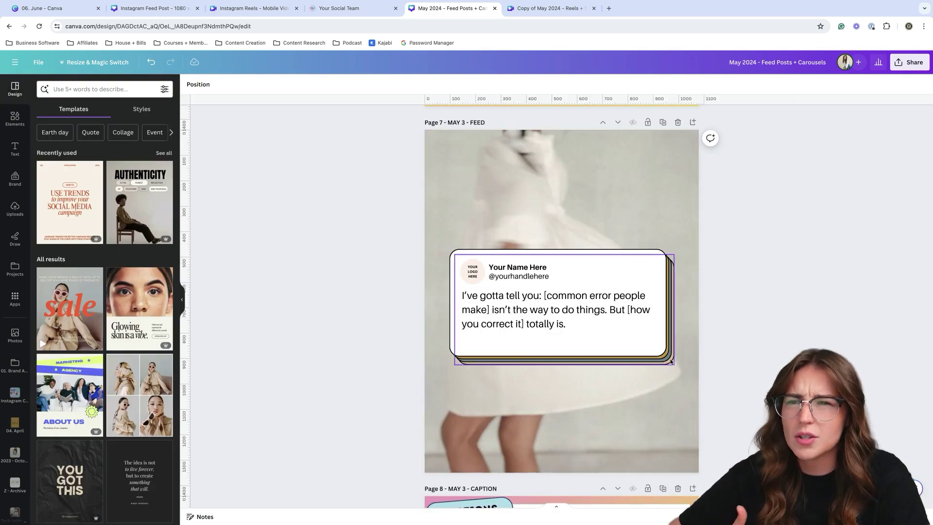
click(468, 164)
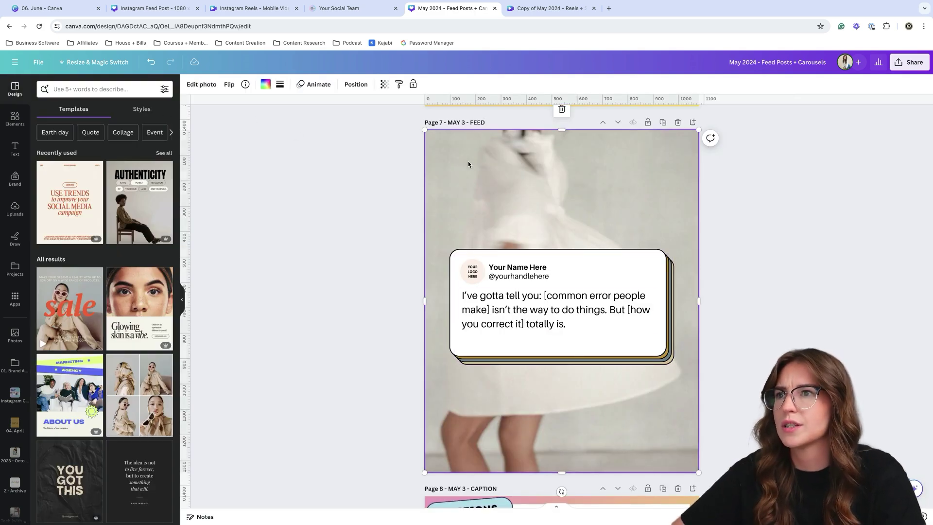
click(143, 110)
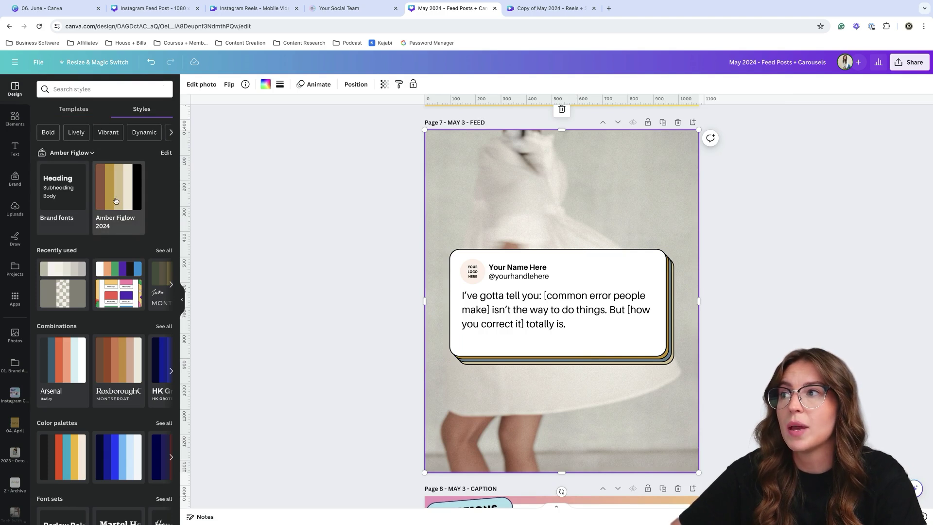
click(116, 202)
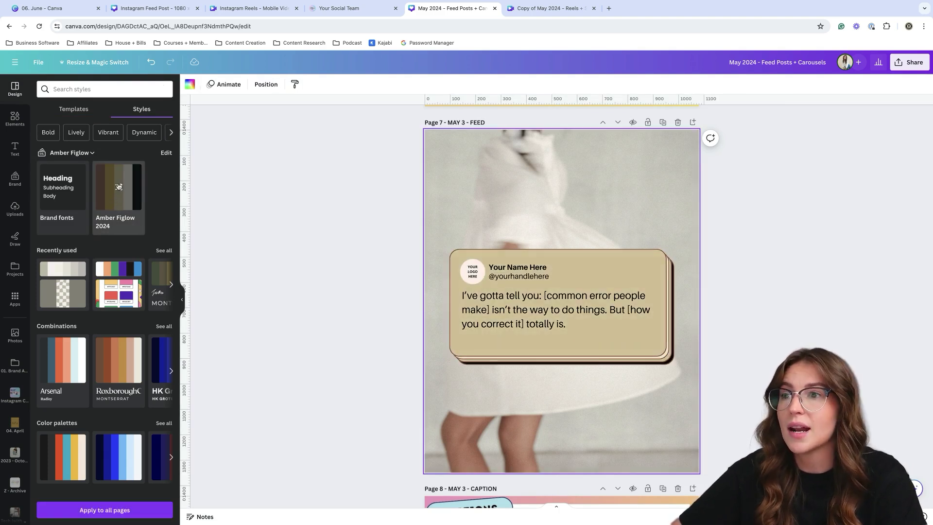
click(118, 187)
click(119, 187)
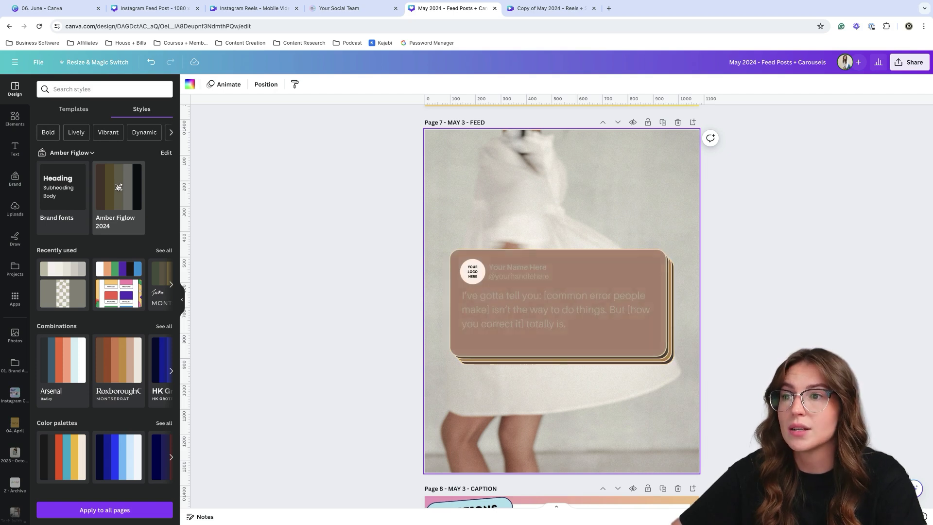
click(118, 186)
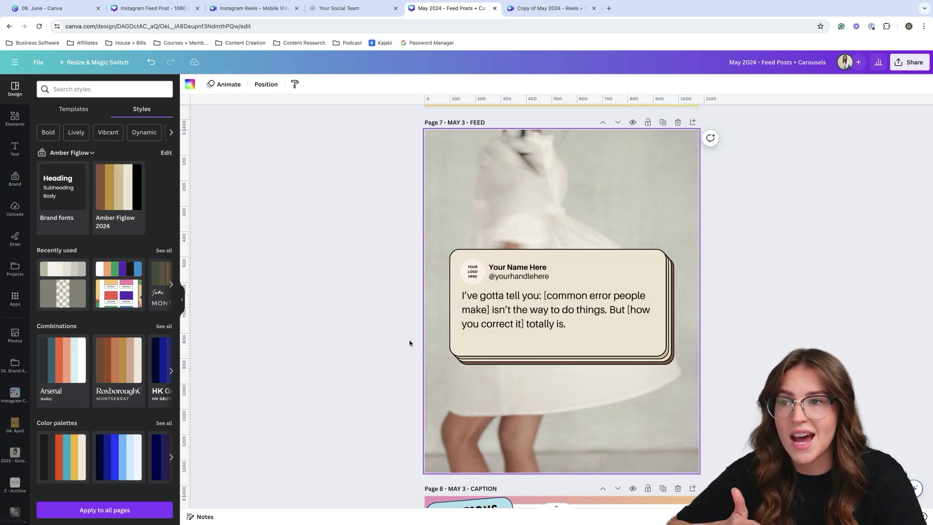
- Set the front quote card's fill back to white
click(479, 341)
click(203, 85)
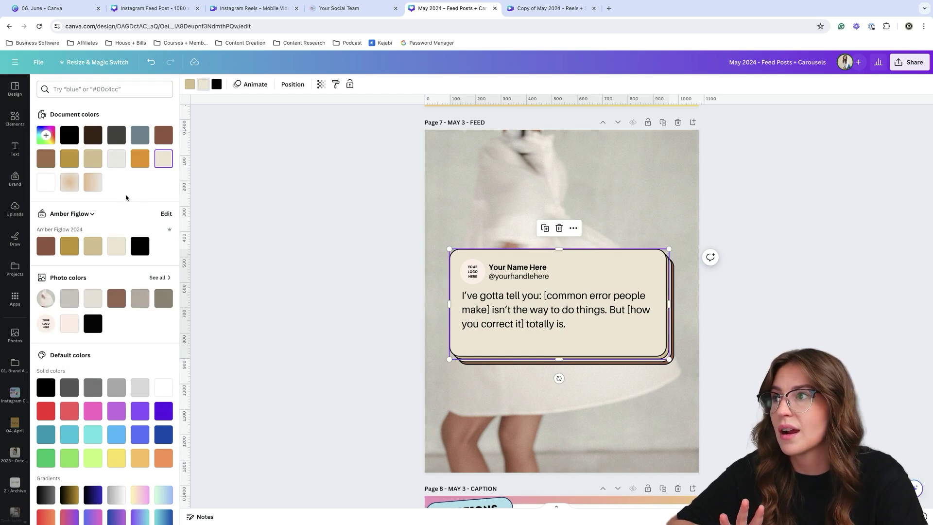
click(49, 186)
click(451, 202)
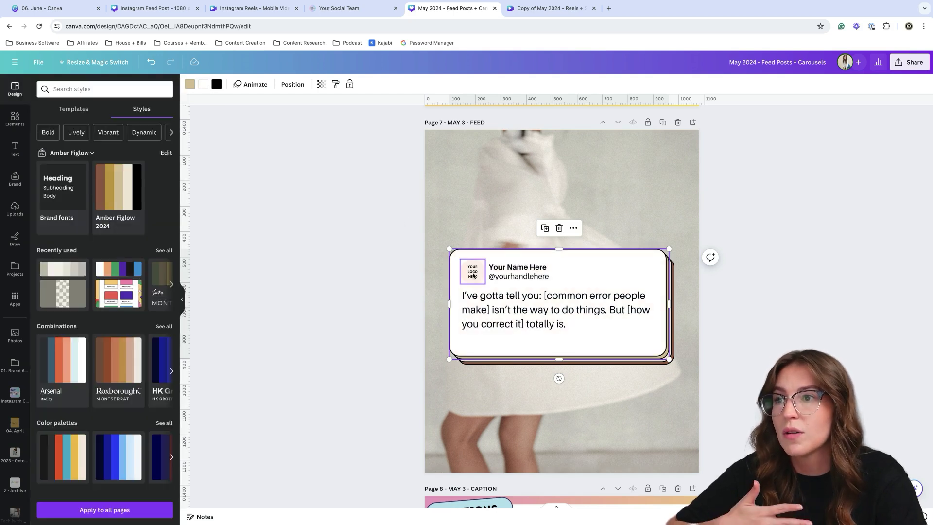
click(472, 271)
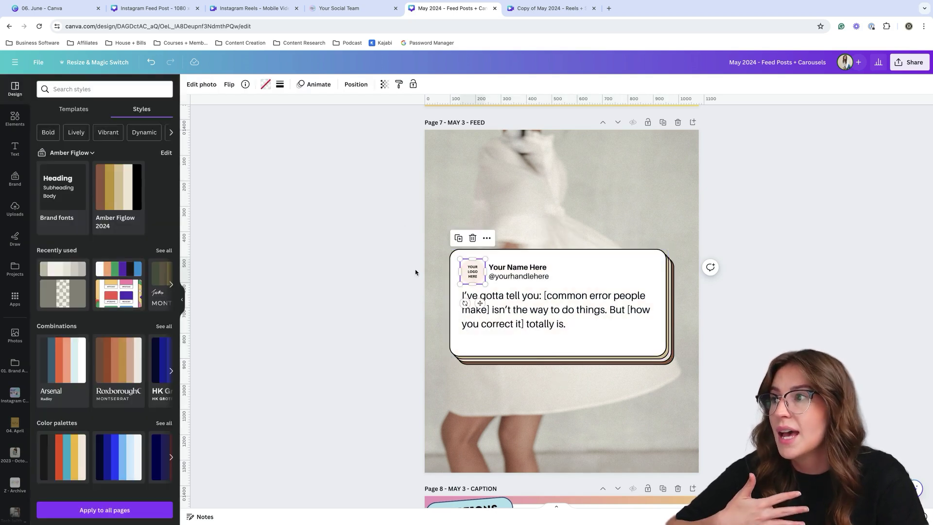
- Drop the round AF brand logo into the card's logo frame, colouring the placeholder black
click(16, 179)
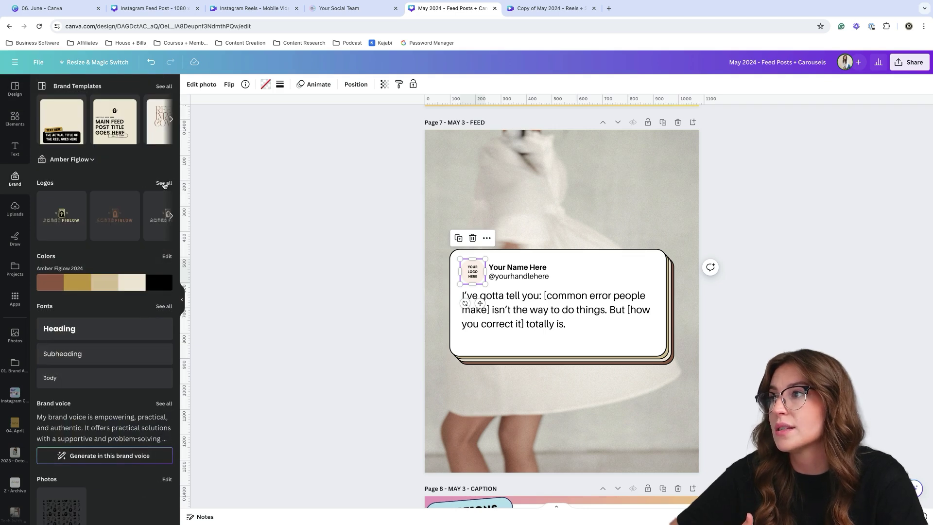
click(163, 184)
drag(139, 203, 470, 266)
drag(556, 348, 452, 267)
click(475, 273)
click(262, 86)
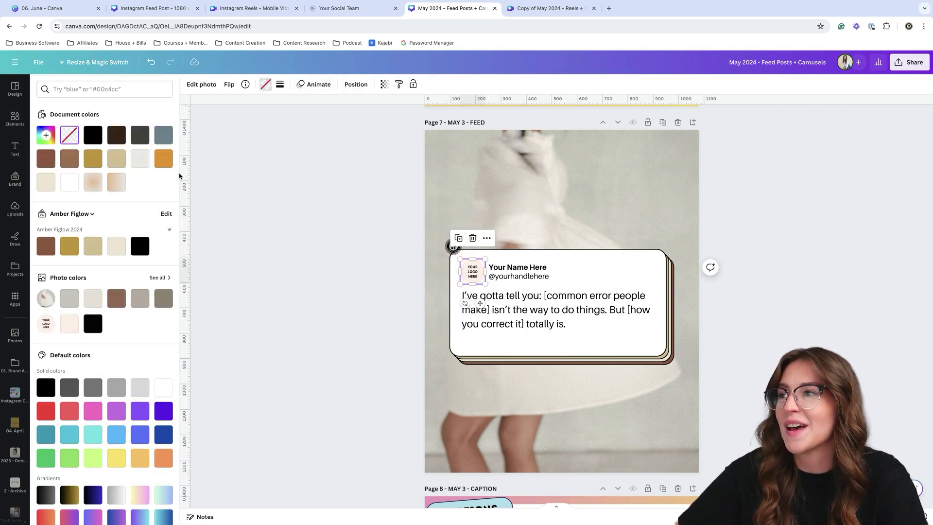
click(69, 182)
click(142, 244)
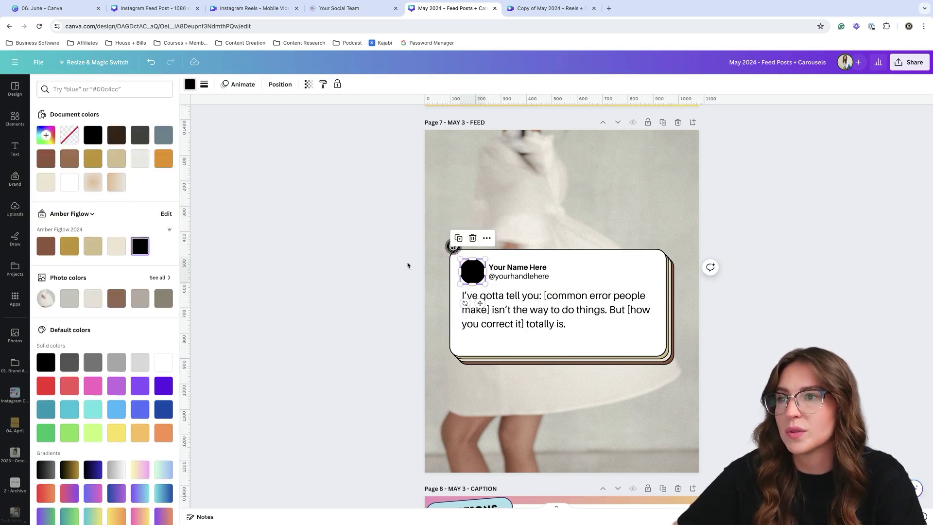
drag(453, 246, 473, 271)
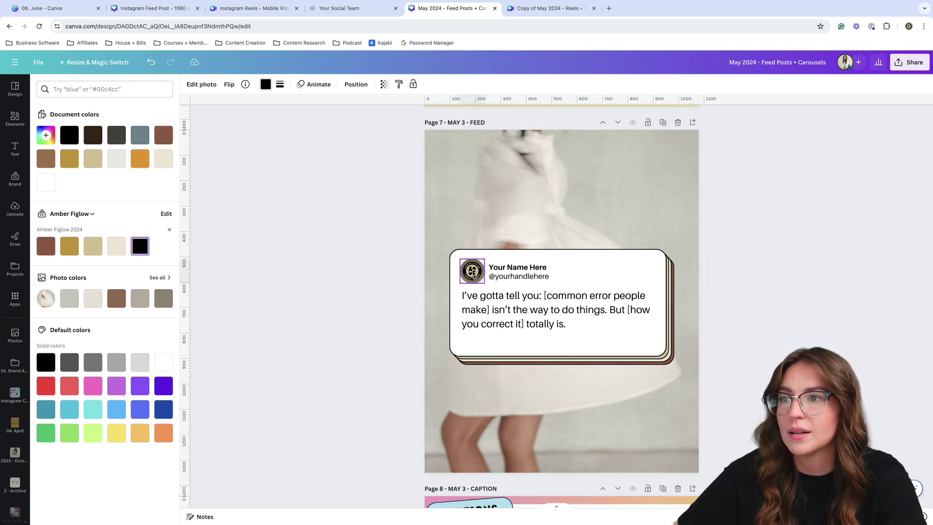
scroll(364, 295, up, 3)
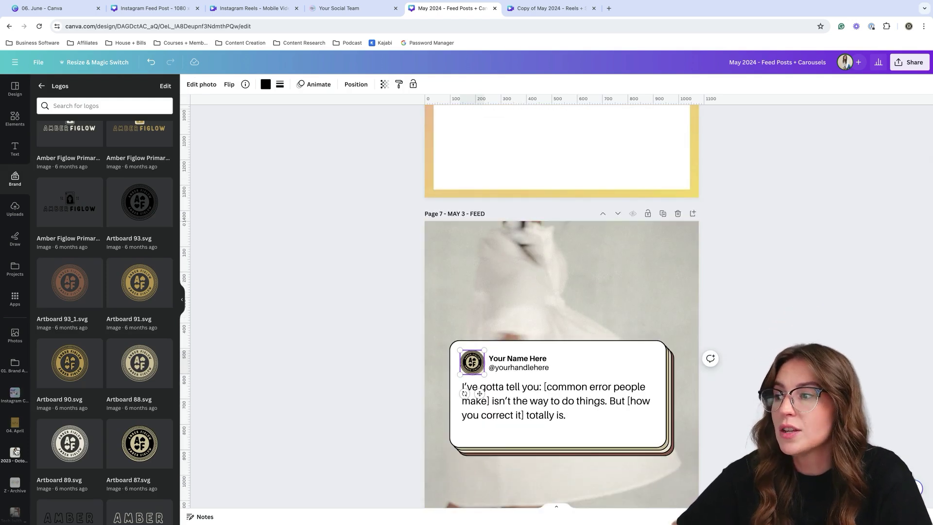
- Replace page 7's background with the standing sunglasses photo from the personal photo folder
click(15, 452)
scroll(391, 327, down, 2)
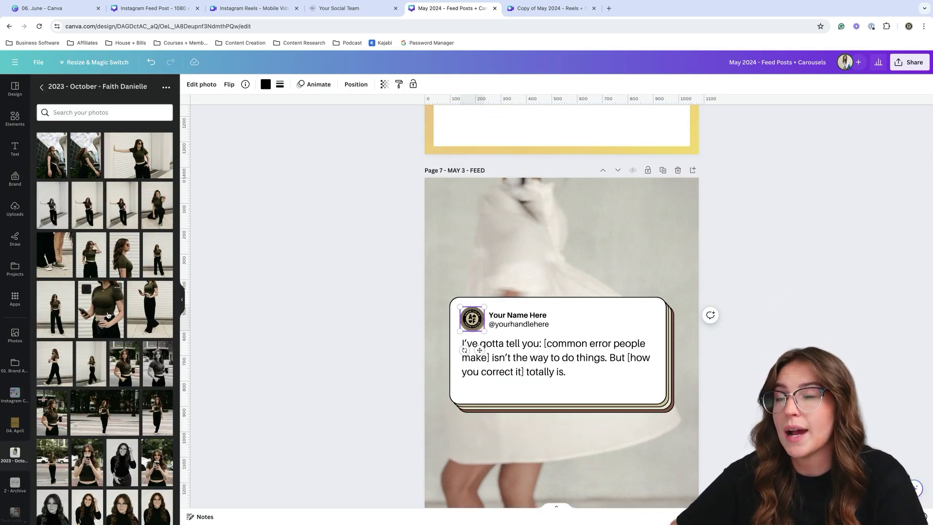
drag(157, 298, 454, 230)
drag(158, 216, 598, 229)
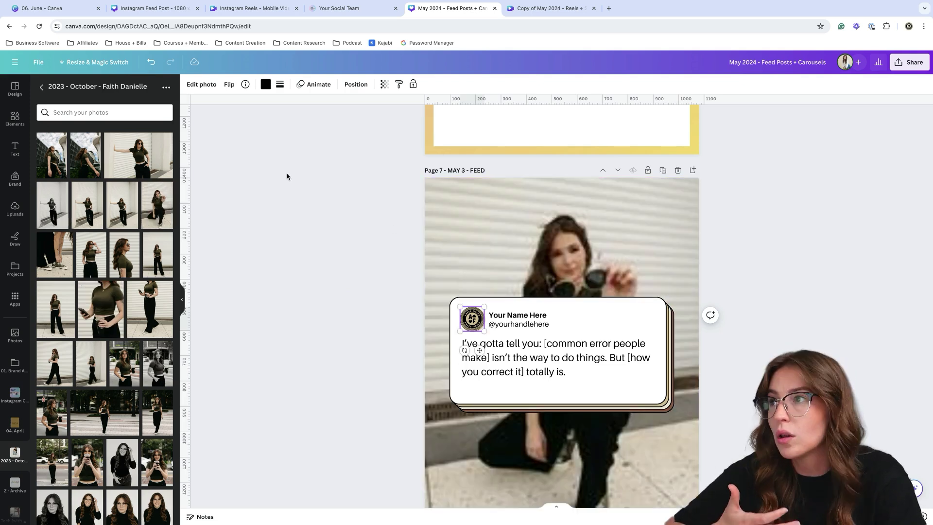
drag(139, 155, 548, 229)
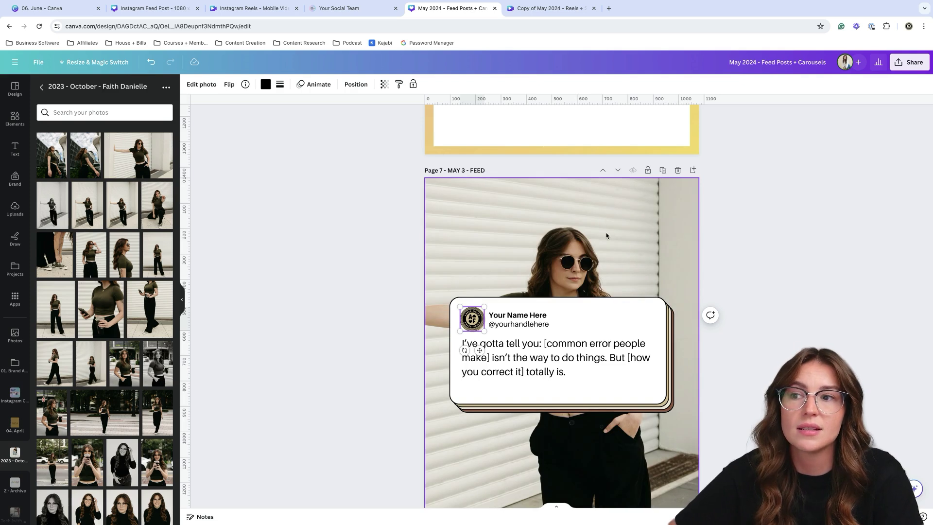
- Reposition the quote card over the new photo and enlarge the photo within its crop frame
scroll(365, 258, down, 3)
drag(356, 205, 740, 368)
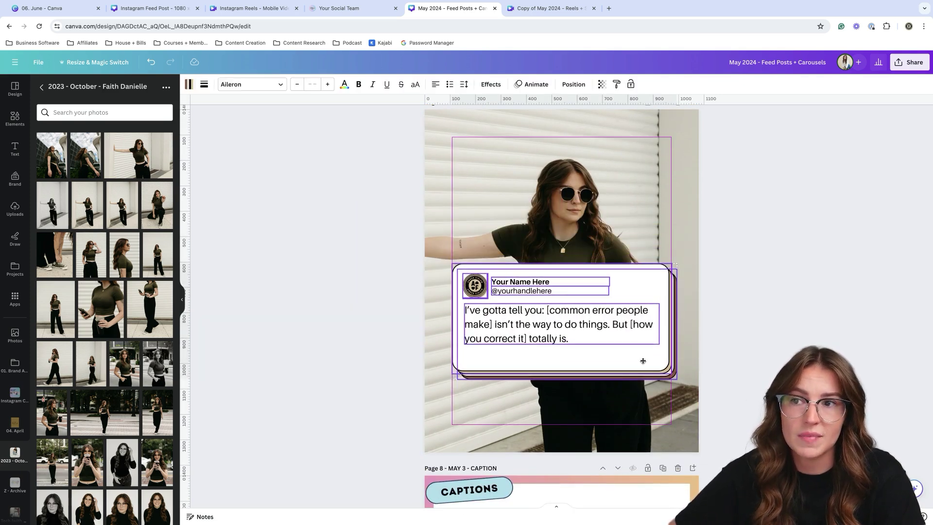
drag(642, 361, 639, 367)
click(764, 374)
scroll(756, 372, up, 1)
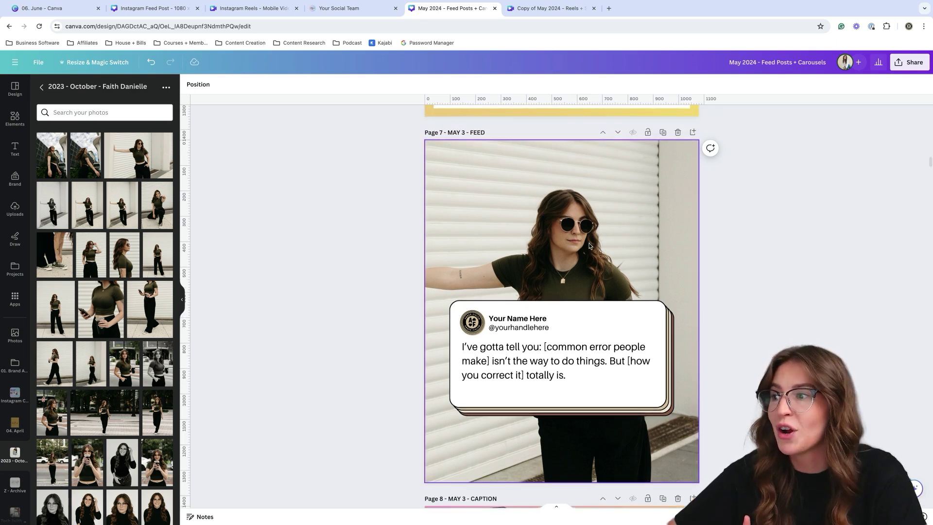
click(680, 160)
double_click(680, 160)
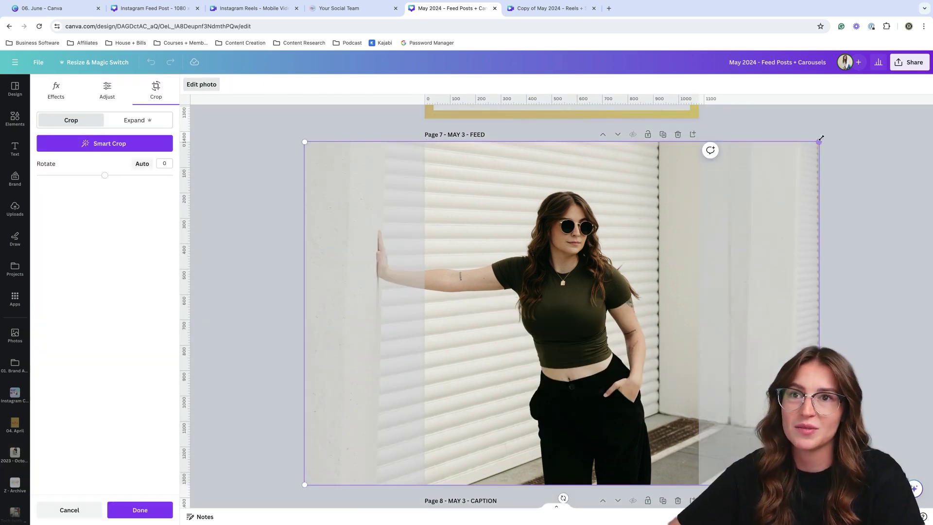
drag(820, 139, 850, 121)
- Replace the tweet card's Your Name Here and handle placeholders with the creator's name and Instagram handle
click(874, 150)
click(515, 381)
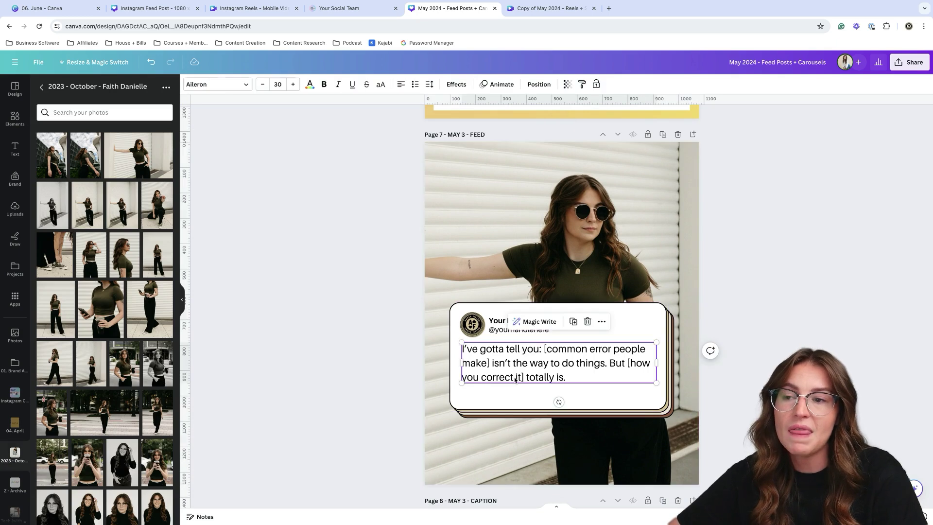
click(515, 379)
click(517, 320)
click(517, 321)
text(Amber Figlow)
click(521, 329)
click(522, 329)
text(@smberfiglow)
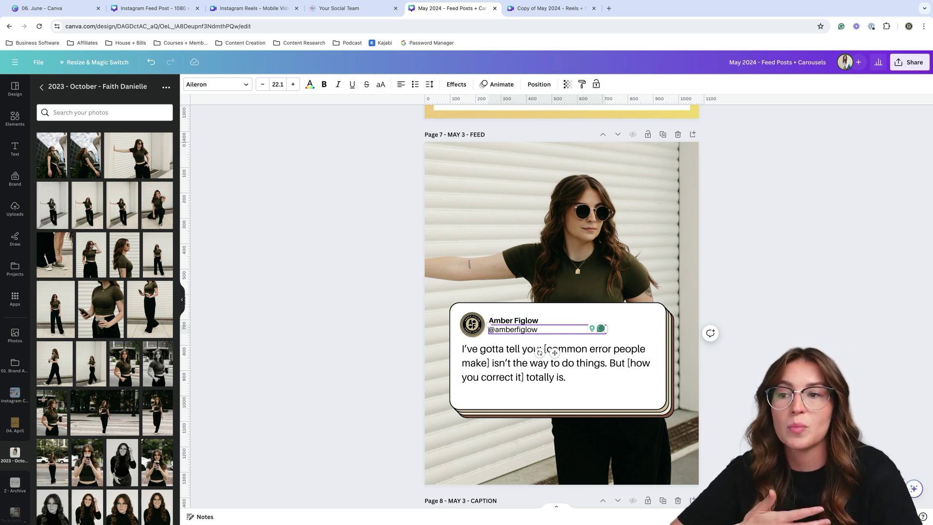
key(super+alt+g)
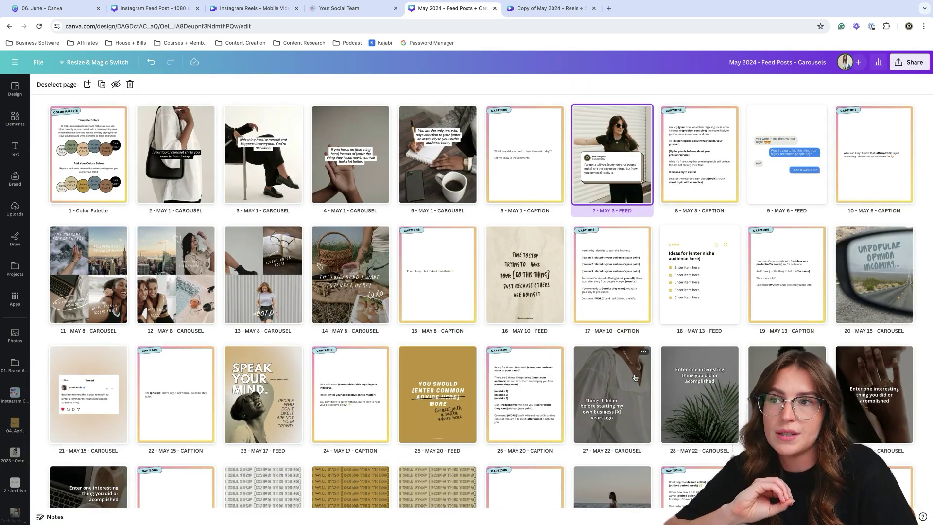
- Add the comment 'write your caption' to page 7, MAY 3 - FEED
double_click(700, 153)
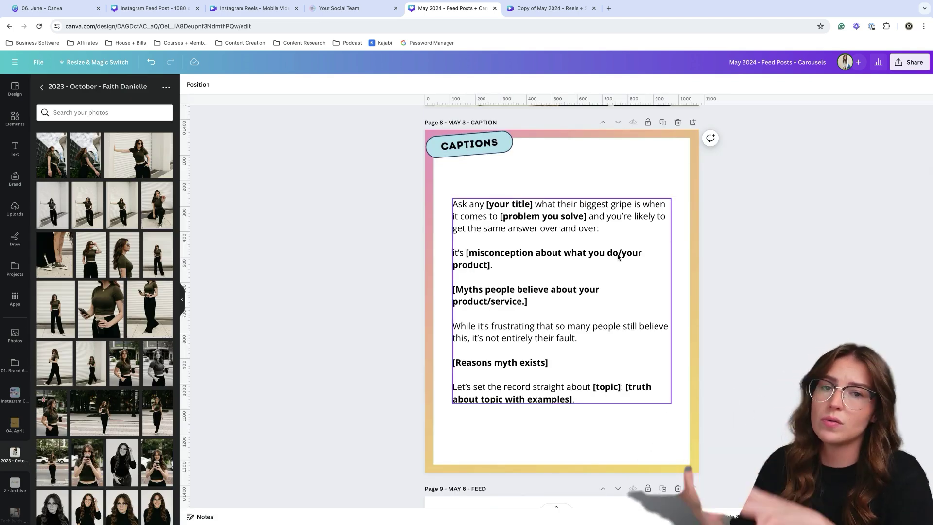
scroll(618, 256, up, 6)
click(898, 68)
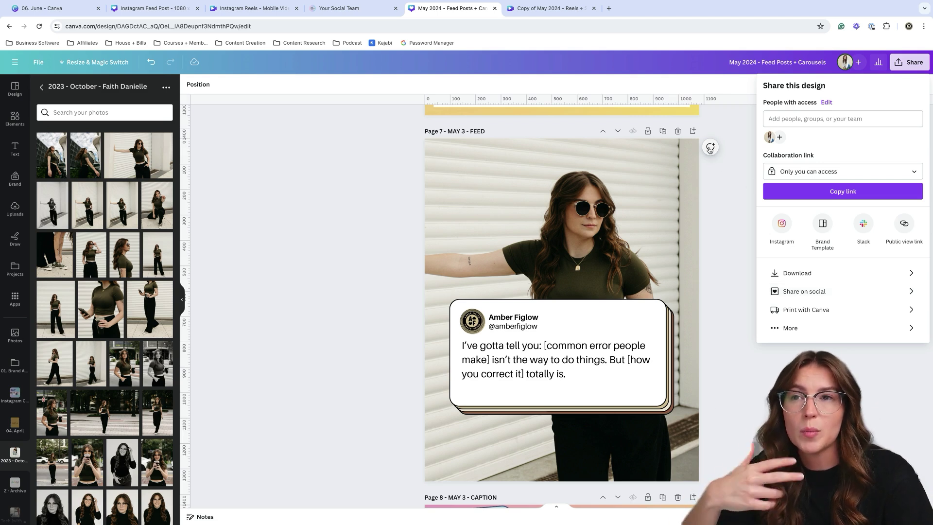
click(710, 147)
text(write your caption)
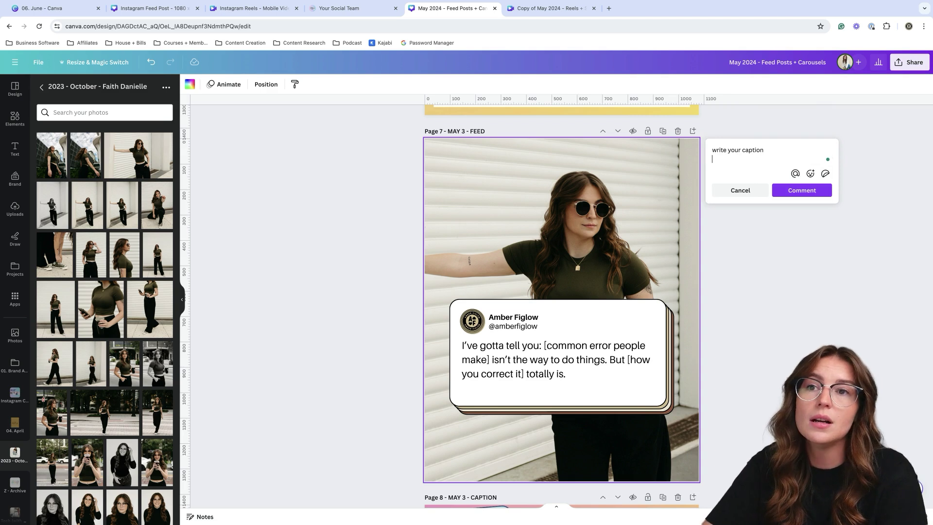
click(819, 190)
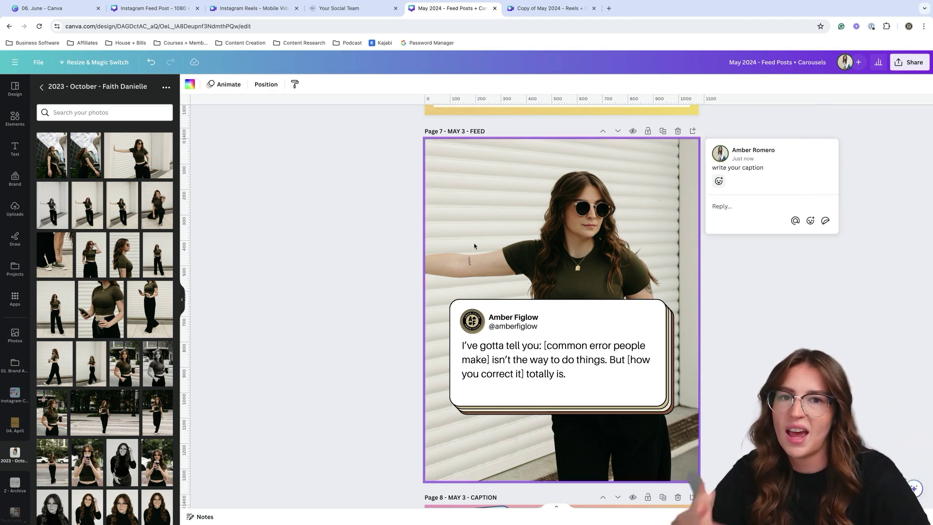
- Colour page 20's UNPOPULAR OPINION INCOMING text brand black
key(ctrl+alt+g)
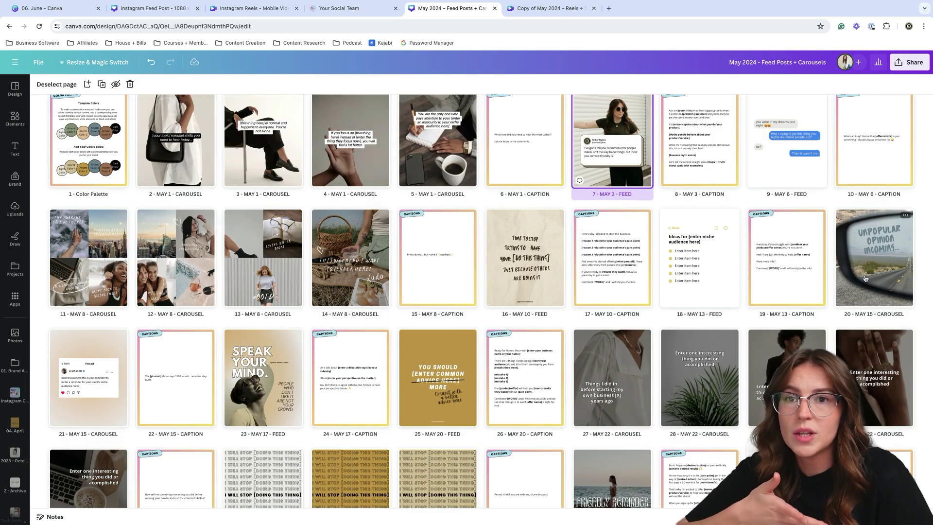
double_click(865, 278)
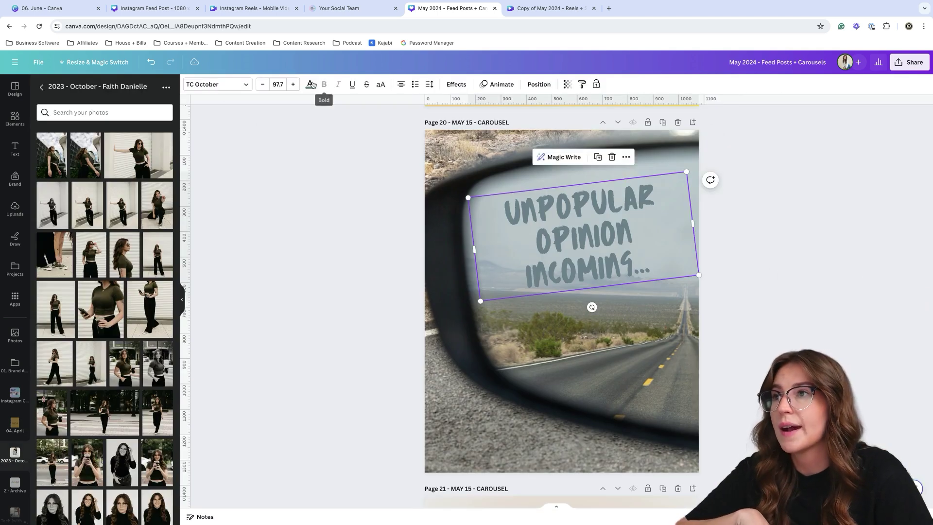
click(310, 85)
click(70, 246)
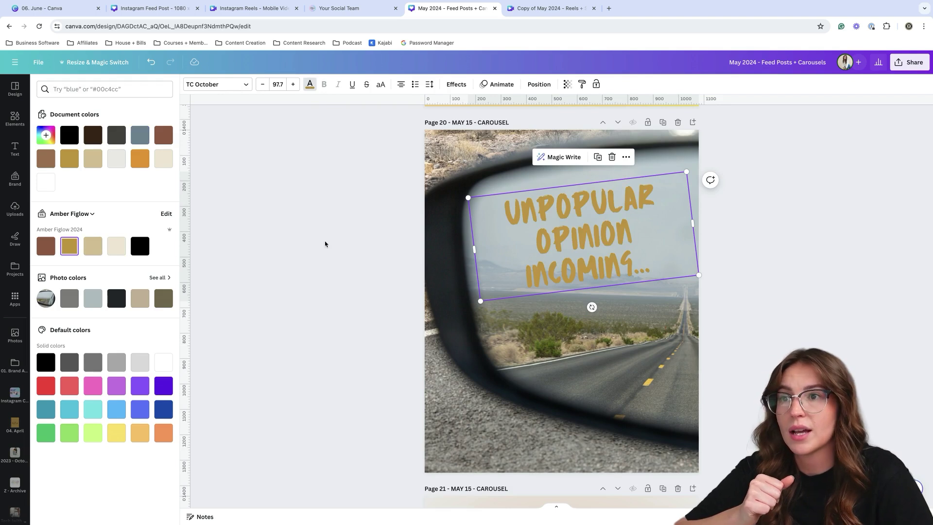
click(140, 246)
scroll(277, 269, down, 10)
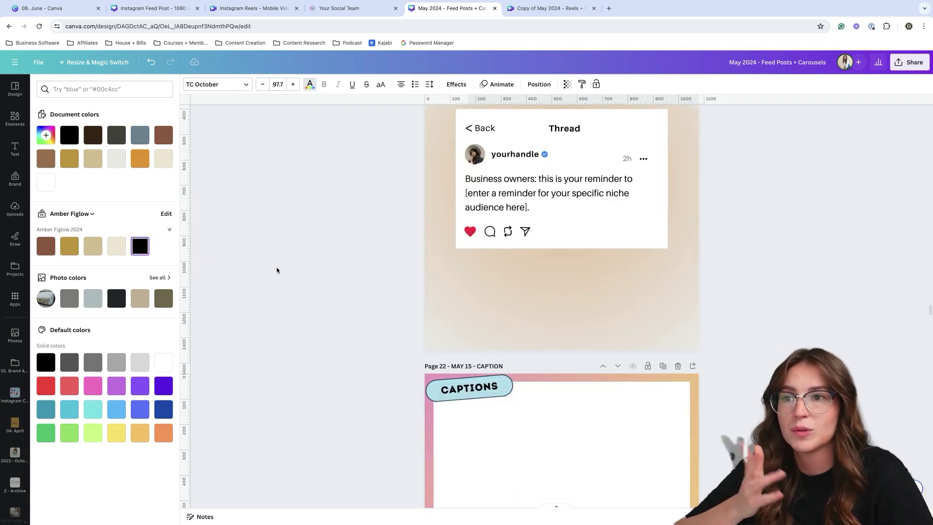
scroll(287, 264, up, 3)
- Put own photo in page 21's thread avatar and replace yourhandle with the creator's handle
click(480, 339)
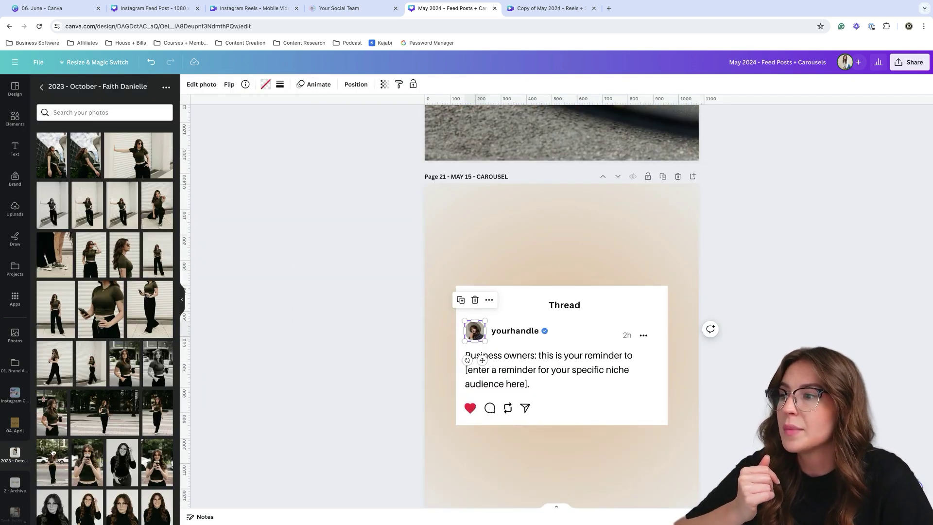
drag(124, 255, 479, 336)
double_click(515, 330)
text(amberfiglow)
drag(540, 336, 559, 335)
- Replace the body placeholder with 'repurpose all of your Instagram Content'
double_click(559, 370)
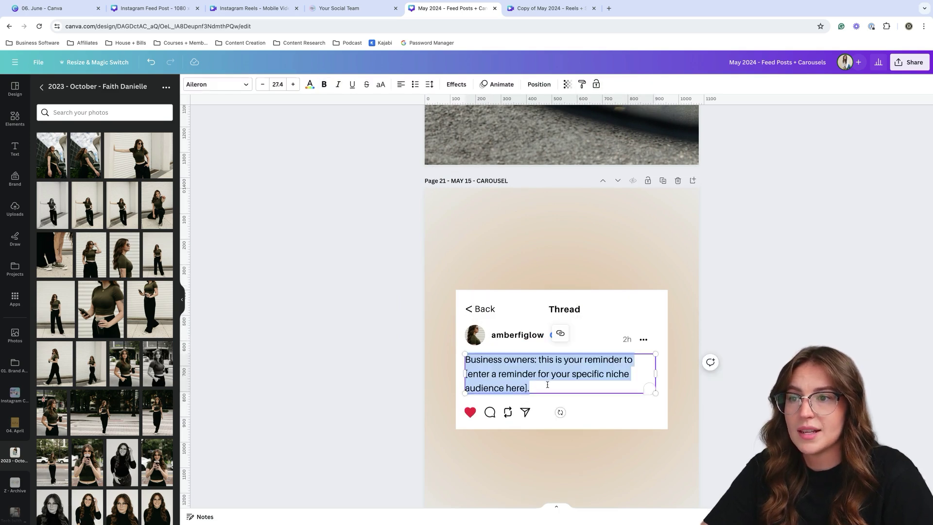
drag(530, 387, 465, 372)
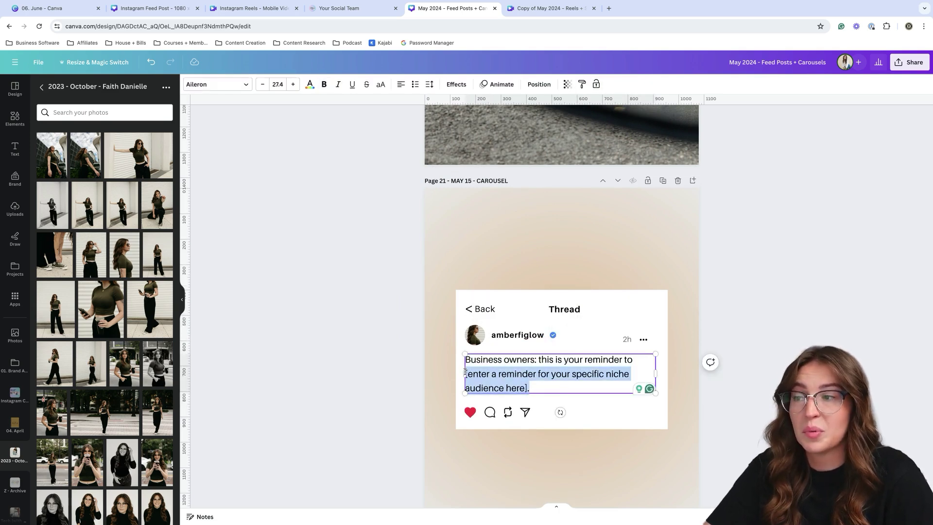
text(repurpos)
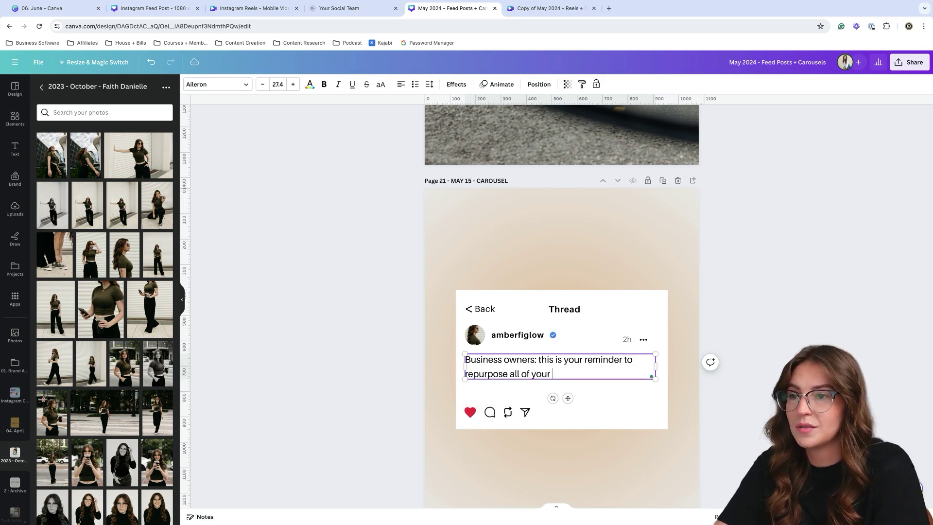
text(e all of your Instagram Content)
click(680, 408)
scroll(680, 411, down, 10)
scroll(679, 412, down, 4)
- Browse the page thumbnail grid and select pages 33, 34 and 35
click(875, 517)
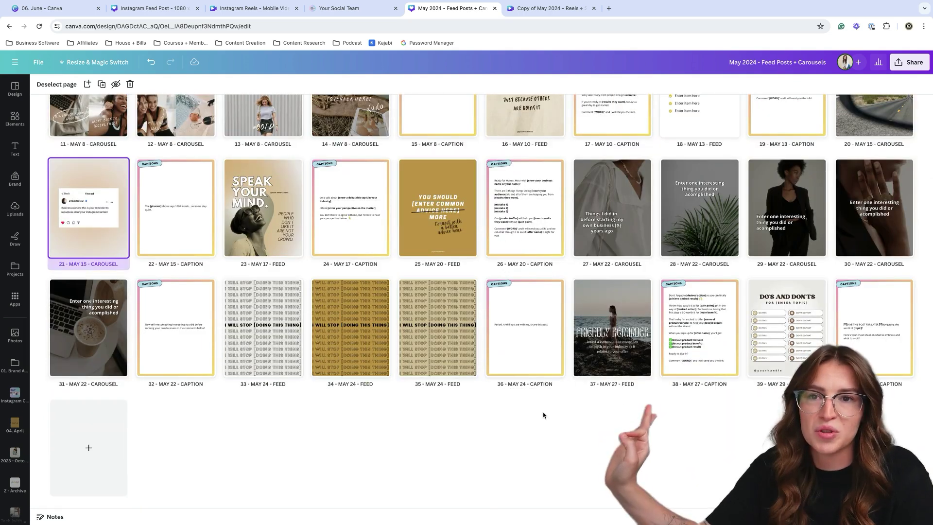
scroll(543, 414, up, 2)
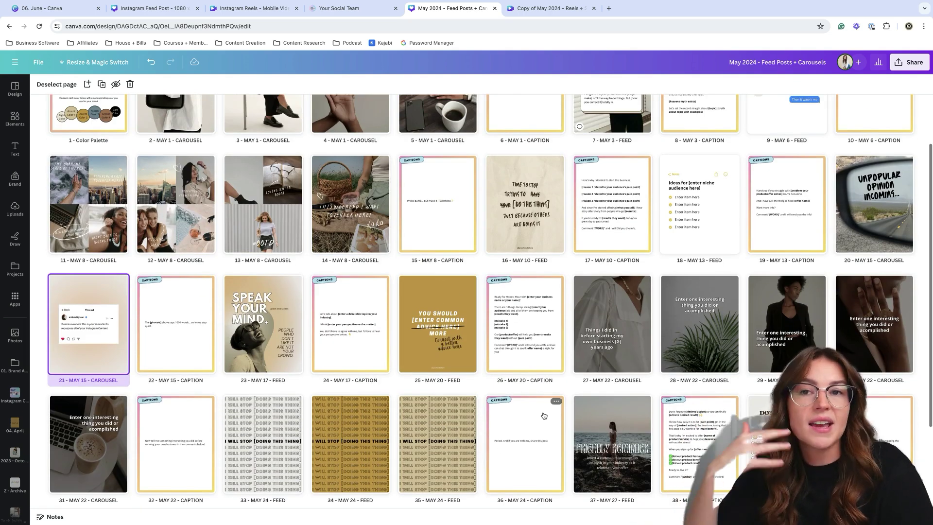
scroll(543, 414, up, 2)
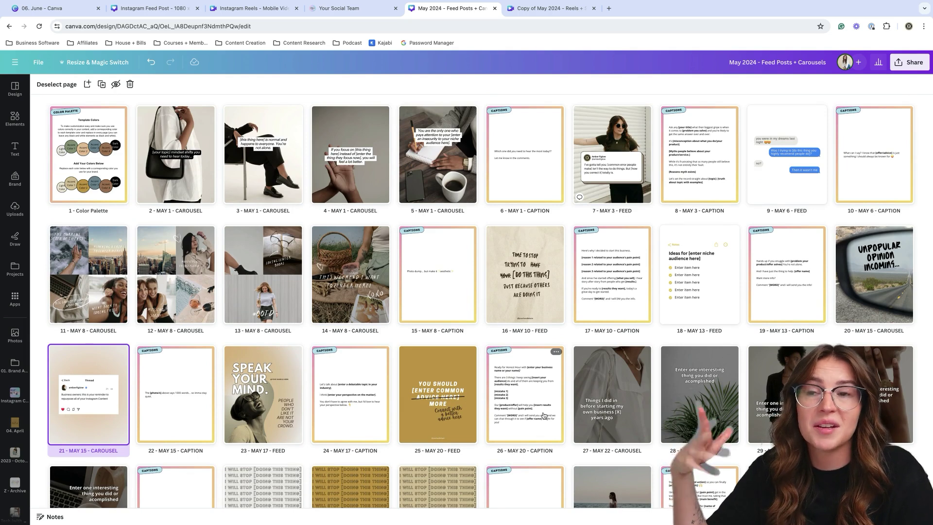
key(Up)
key(Right)
key(Right)
key(Right)
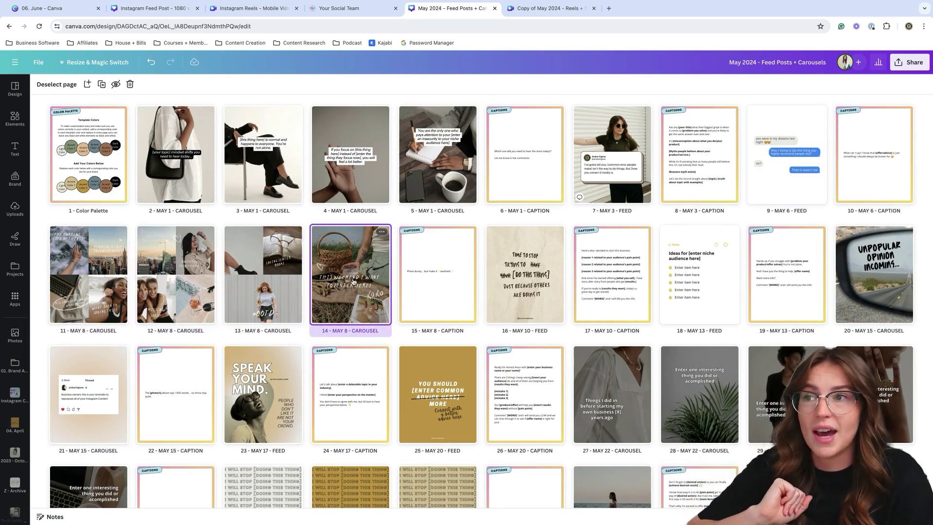
scroll(353, 281, down, 2)
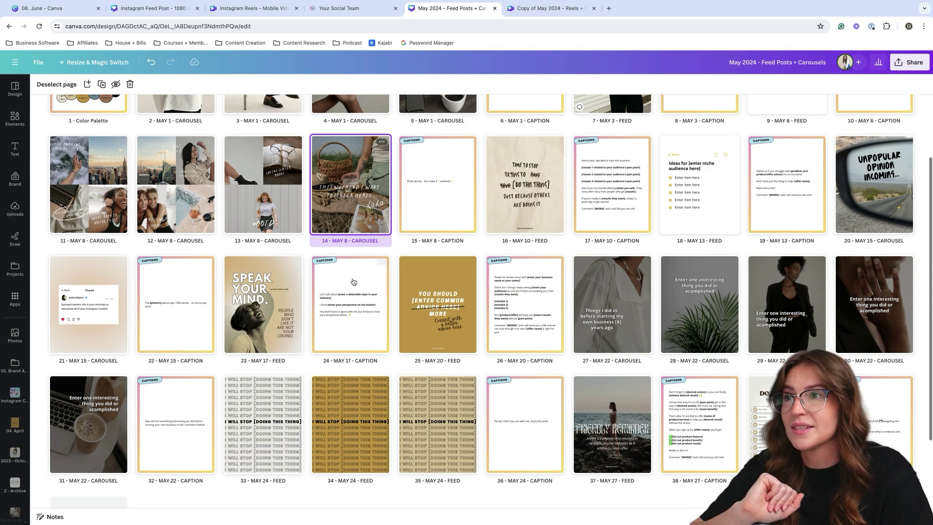
click(294, 426)
click(355, 430)
click(443, 434)
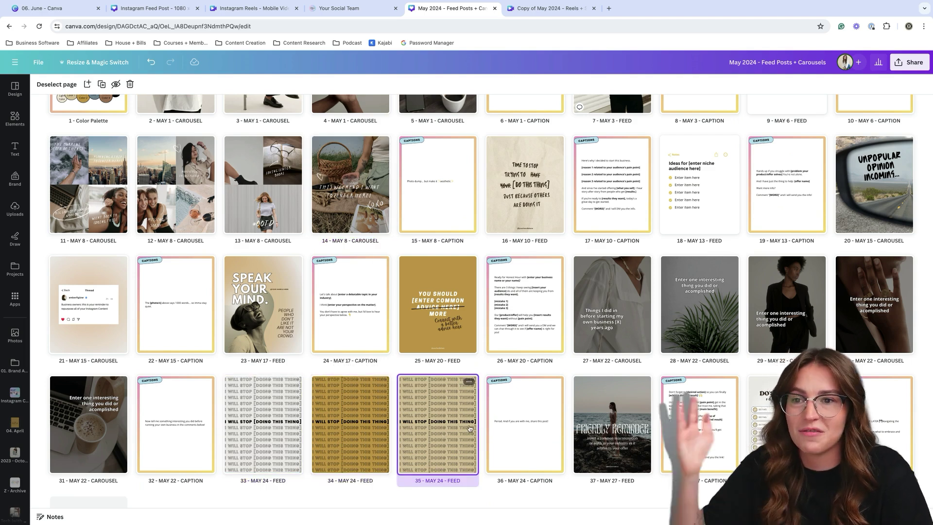
scroll(266, 290, down, 1)
- On page 23's SPEAK YOUR MIND post, replace the laughing woman with the creator's cut-out profile photo
double_click(265, 290)
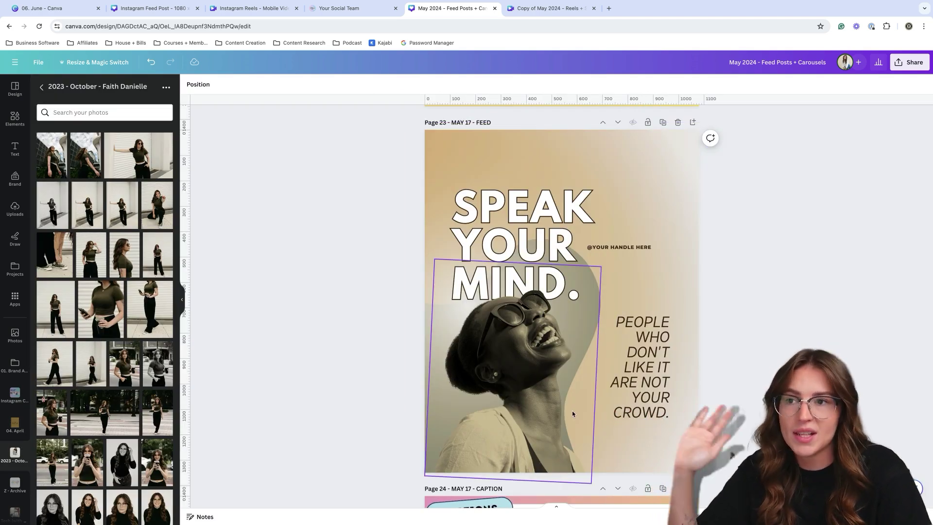
click(544, 399)
key(Delete)
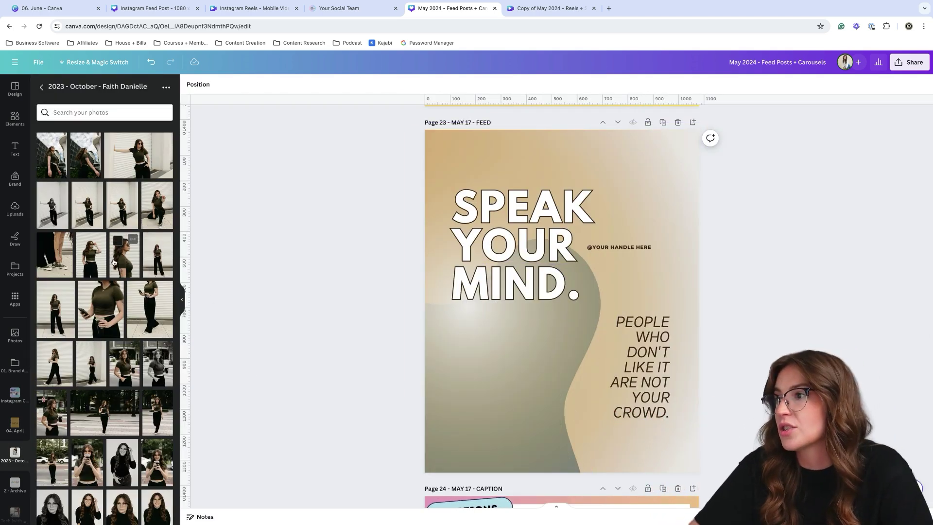
click(126, 258)
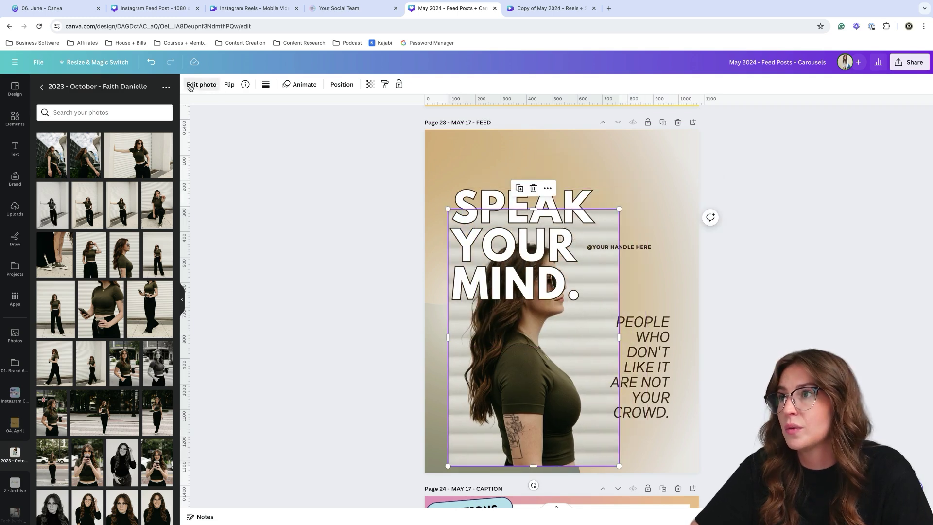
- Resize the profile photo and place it along the lower left, just under the headline
click(201, 84)
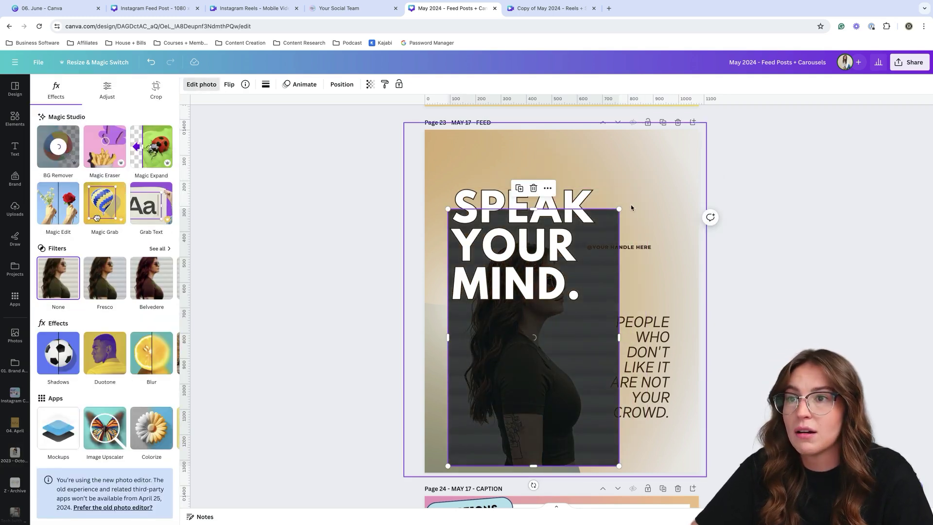
drag(619, 220, 553, 315)
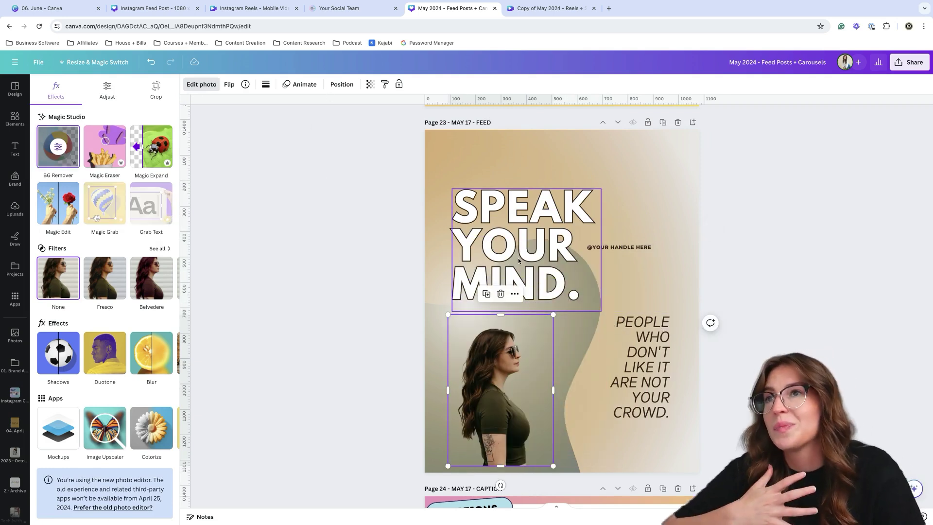
drag(447, 465, 424, 499)
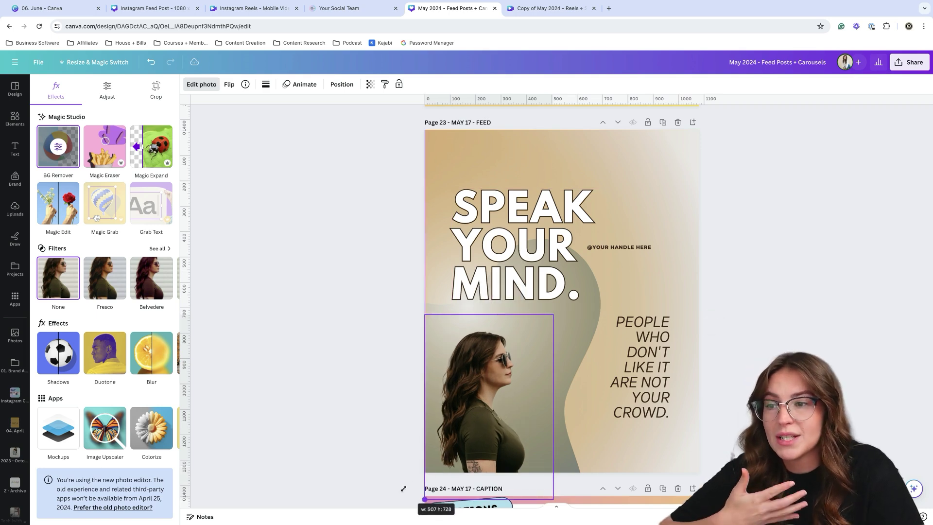
drag(481, 430, 479, 406)
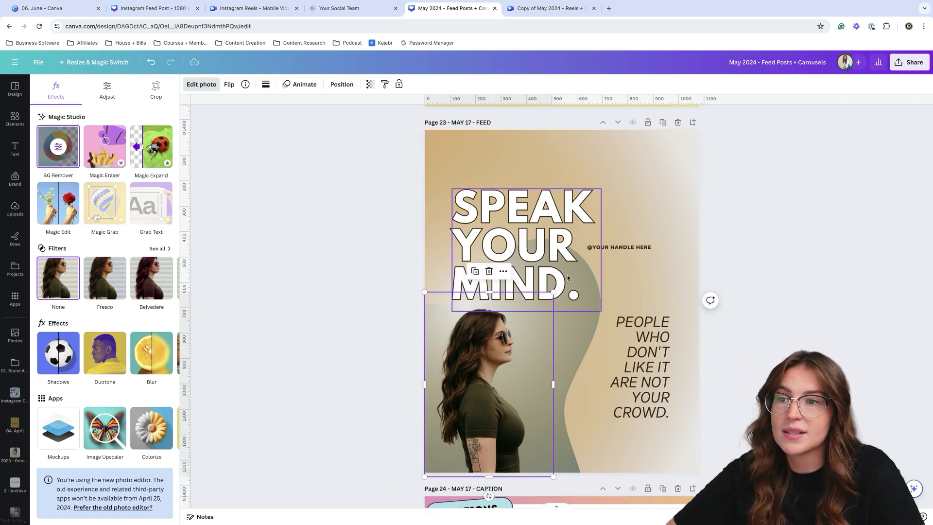